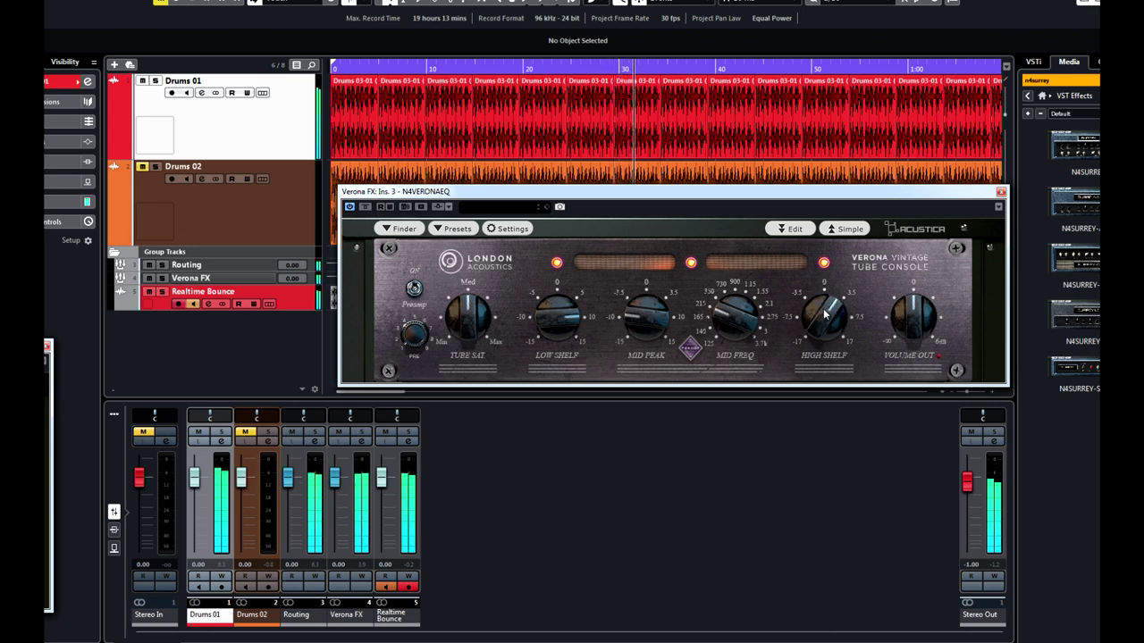
- Compare the Drums 01 loop with the Verona EQ bypassed and active, and with its preamp setting changed
left_click(364, 206)
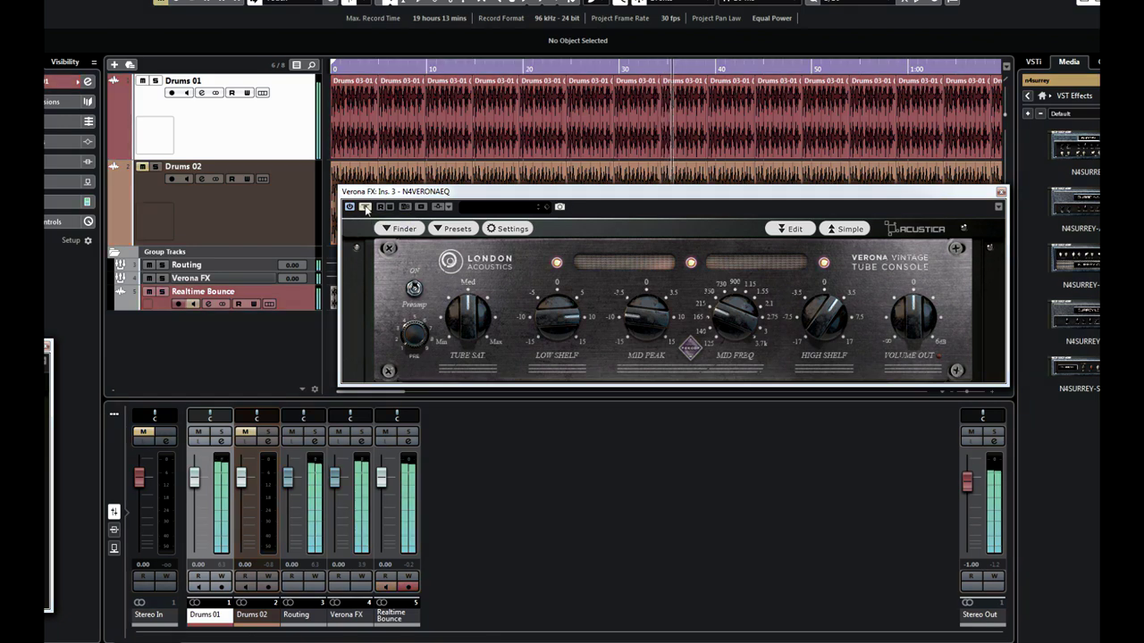
left_click(364, 207)
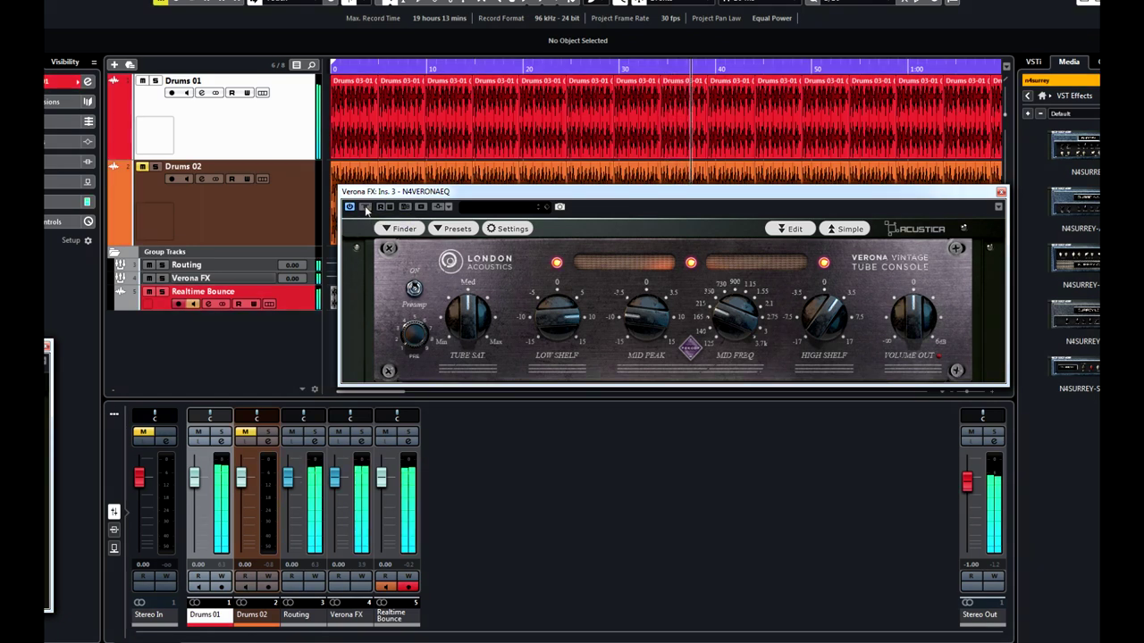
left_click(409, 338)
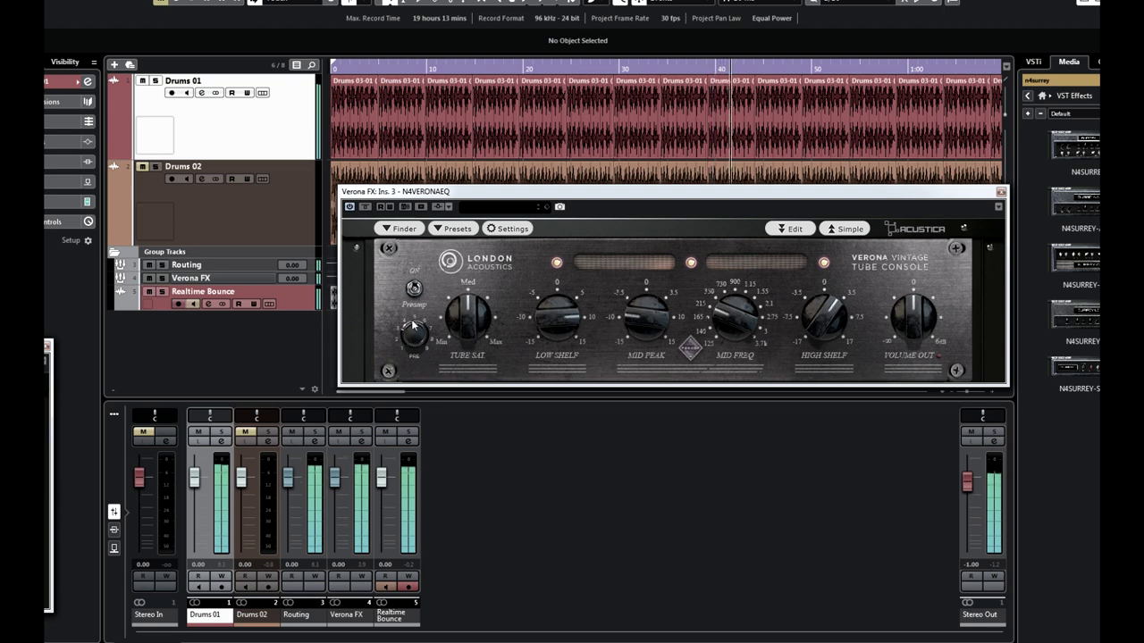
left_click(412, 328)
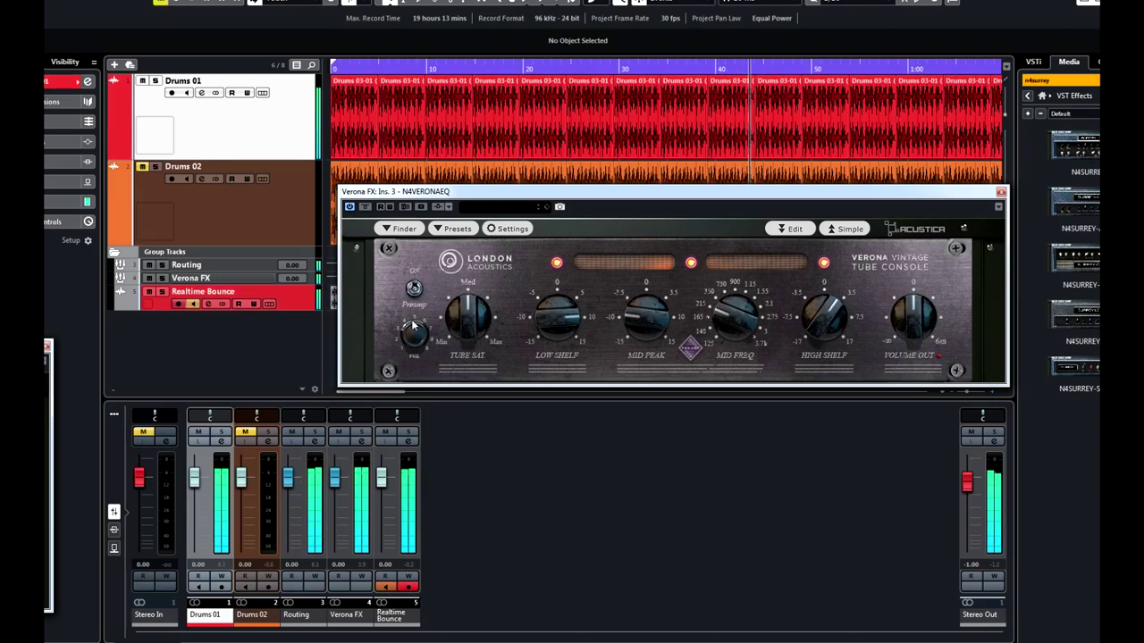
left_click(366, 207)
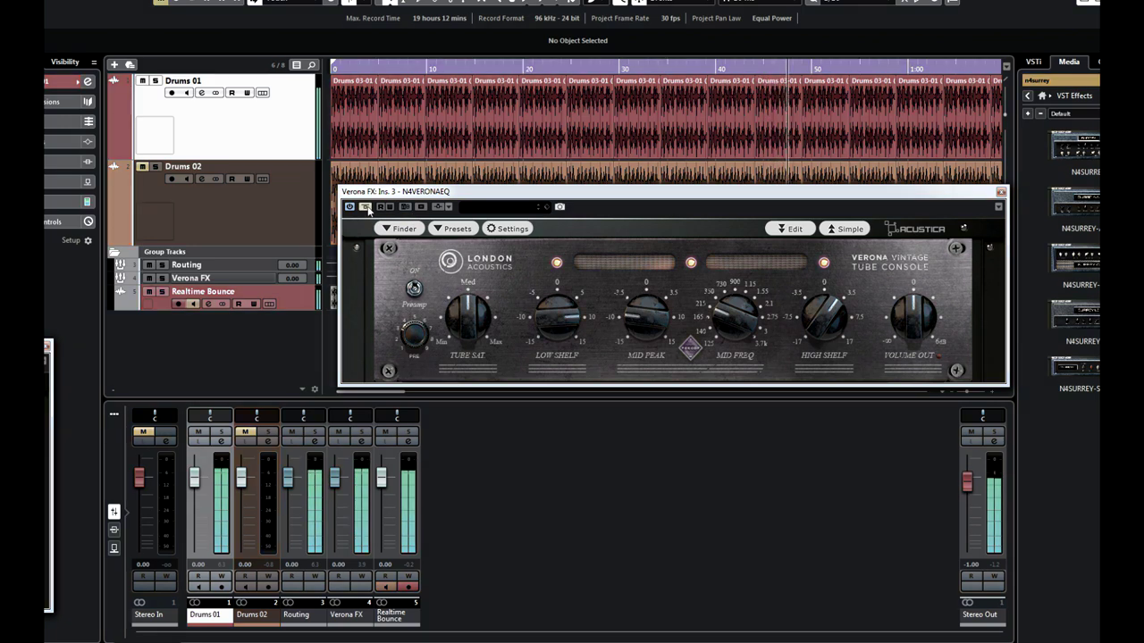
left_click(366, 207)
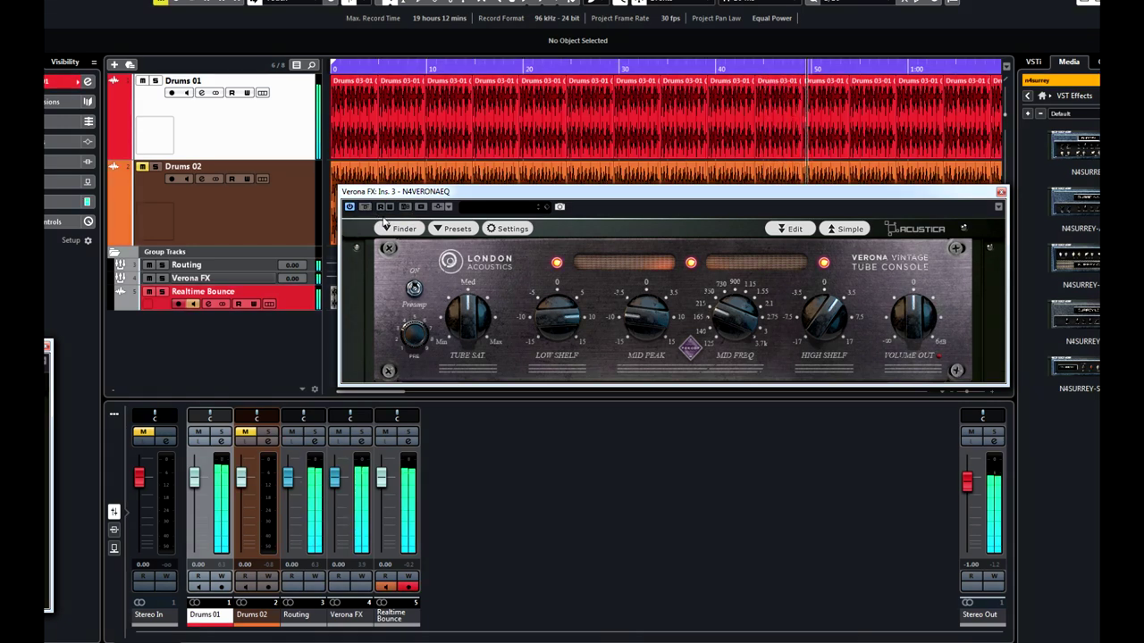
- Bring the Brighton compressor window into view below the Verona EQ and compare Drums 01 with each plug-in bypassed and active
mouse_move(798, 317)
left_mouse_down()
mouse_move(816, 293)
mouse_move(805, 318)
left_mouse_up()
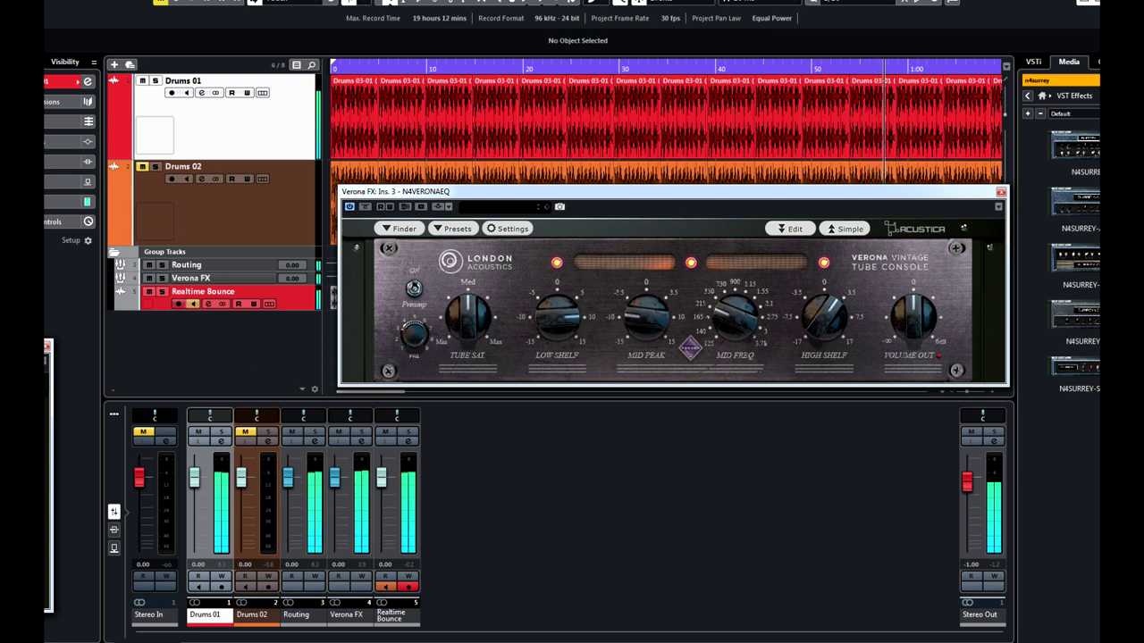
left_click_drag(189, 375, 965, 383)
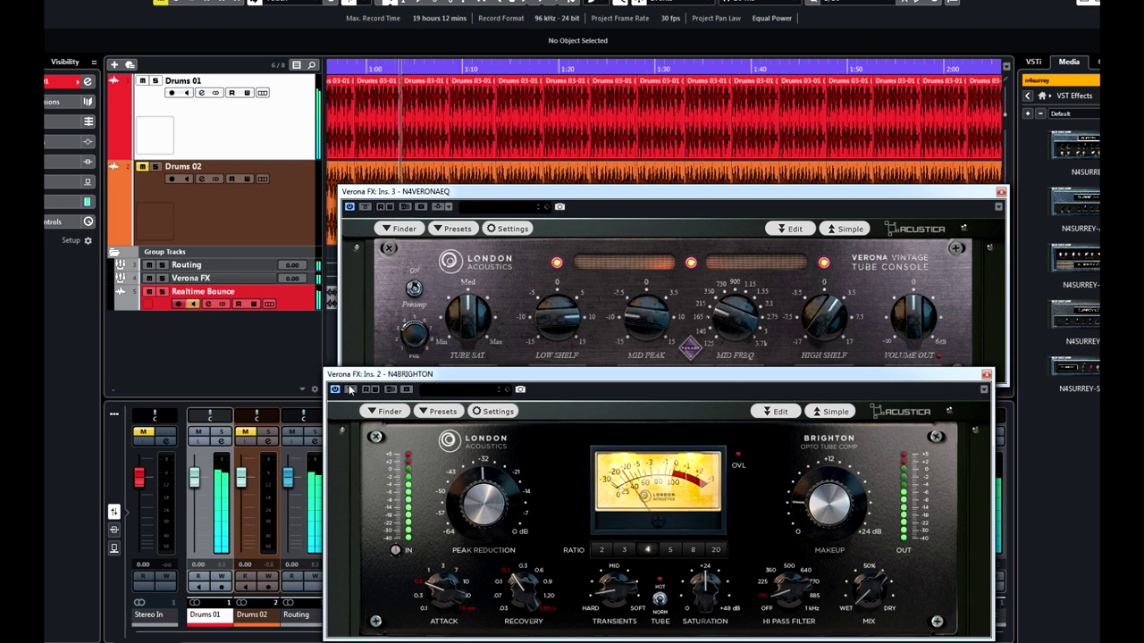
left_click(364, 207)
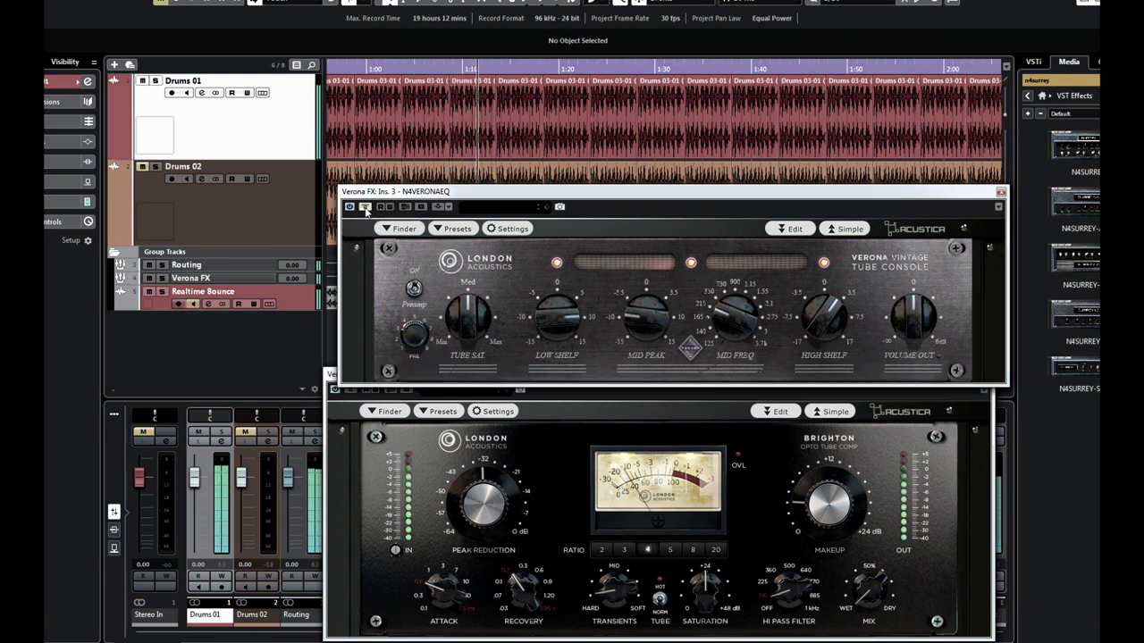
left_click(364, 207)
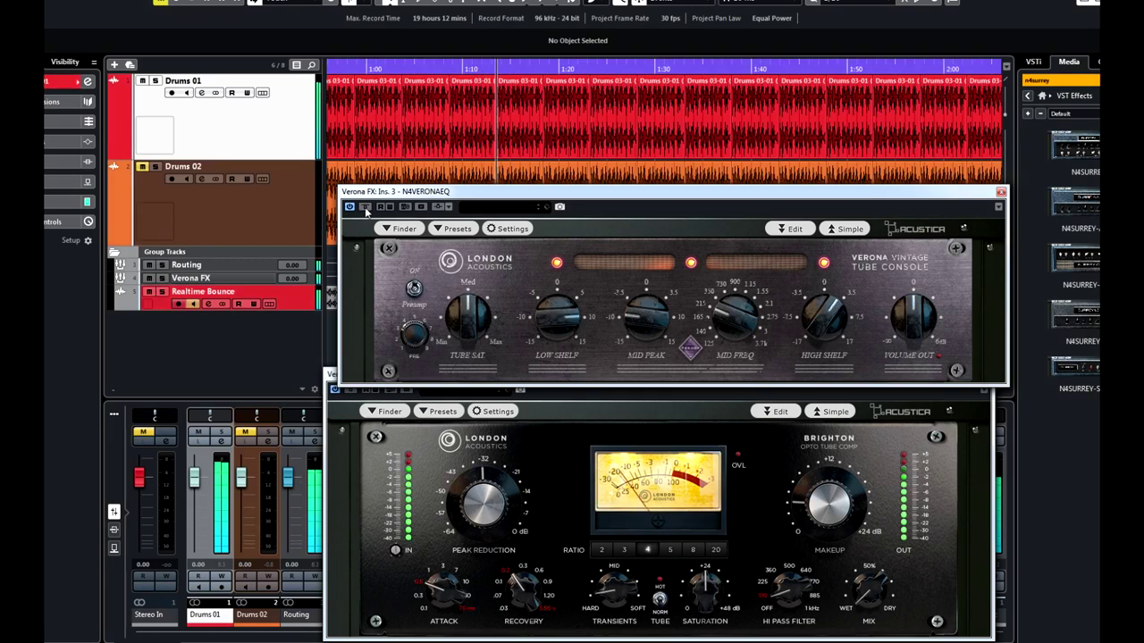
left_click(351, 394)
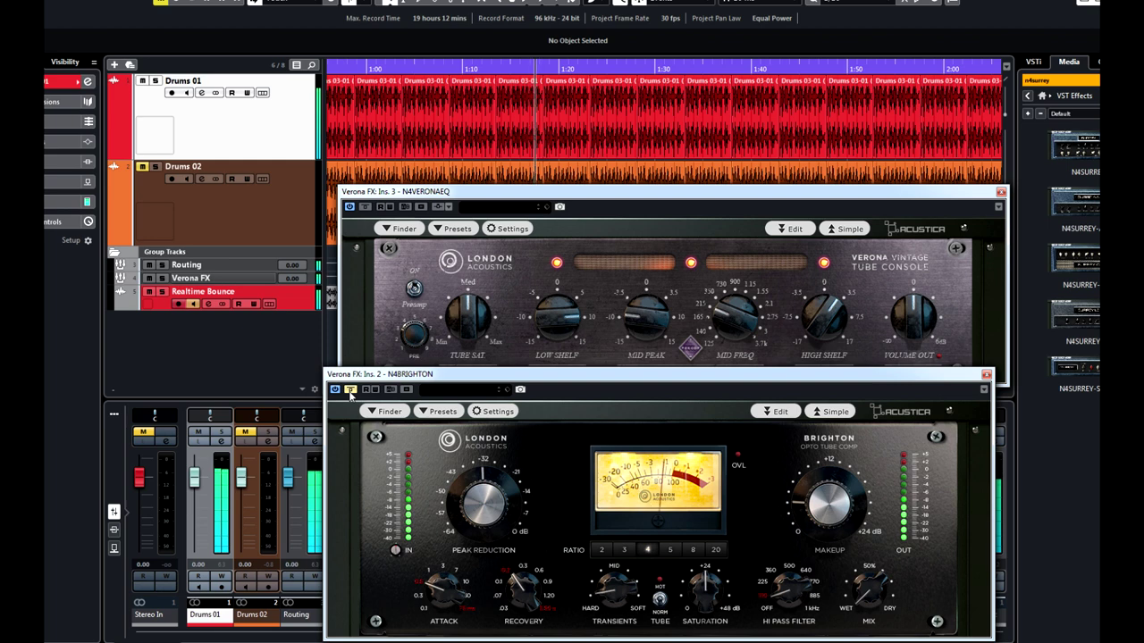
left_click(350, 392)
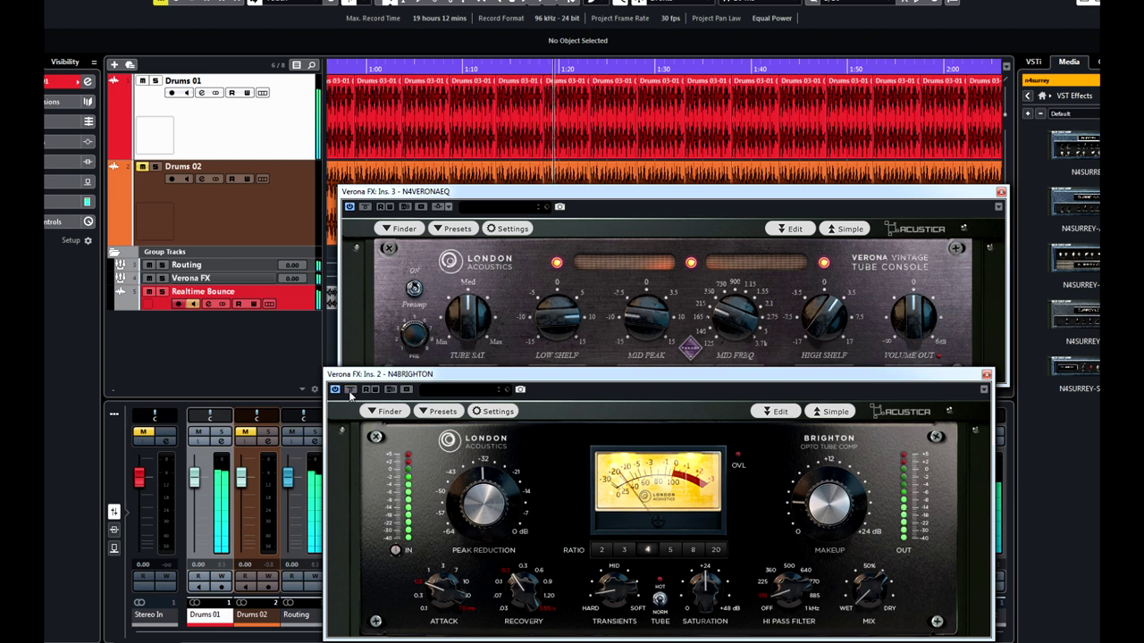
- Solo the Drums 02 track and compare it with the Verona EQ bypassed and active
left_click(157, 168)
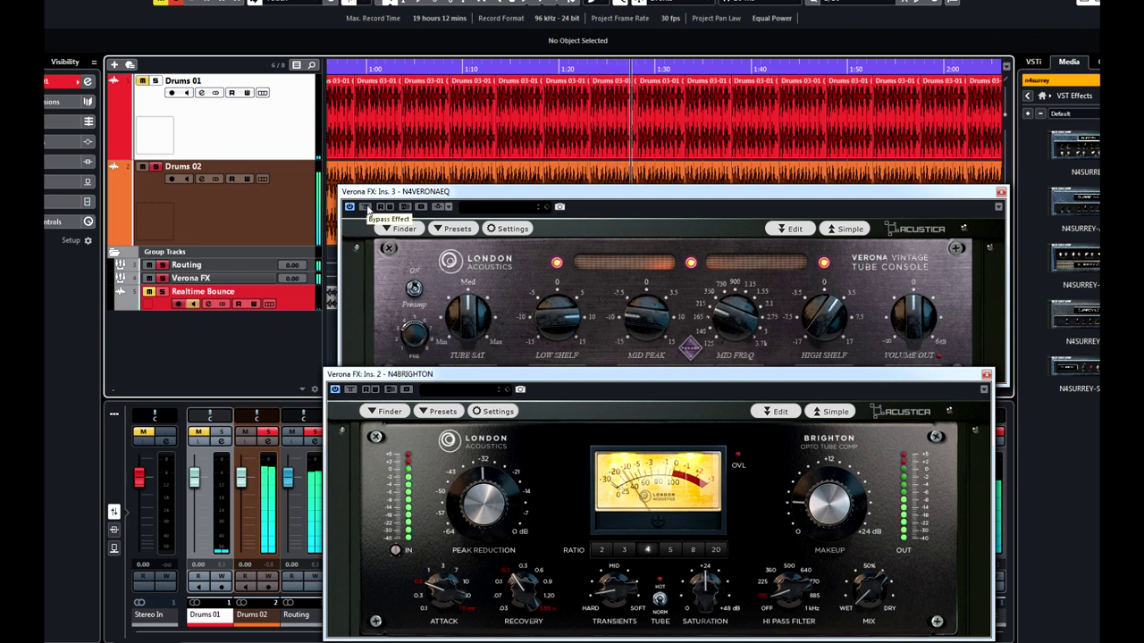
left_click(366, 208)
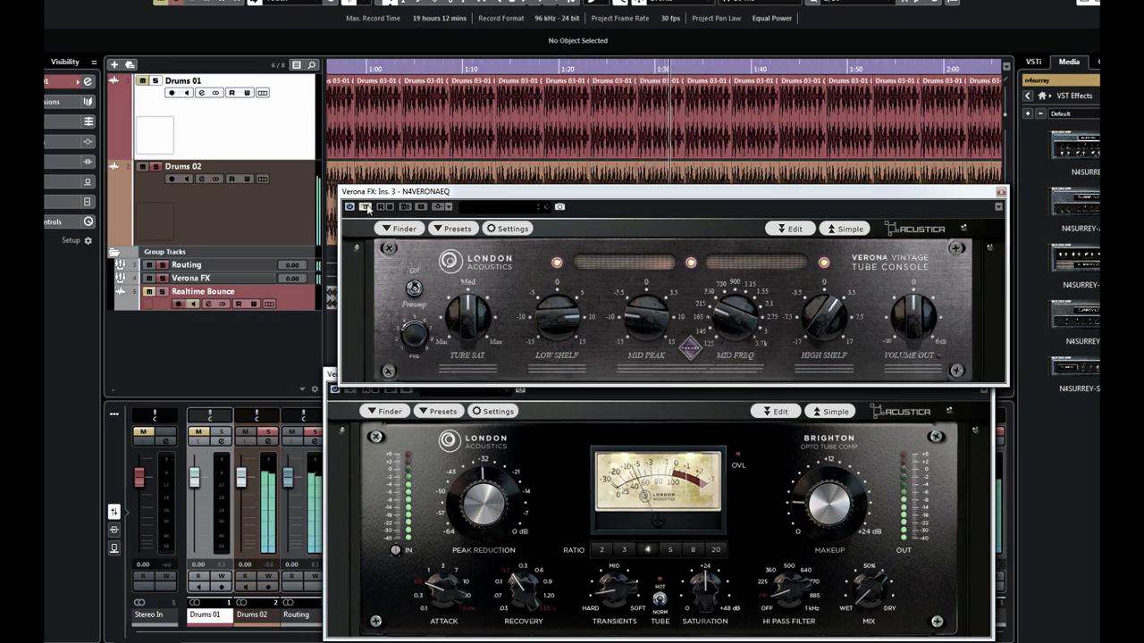
left_click(365, 208)
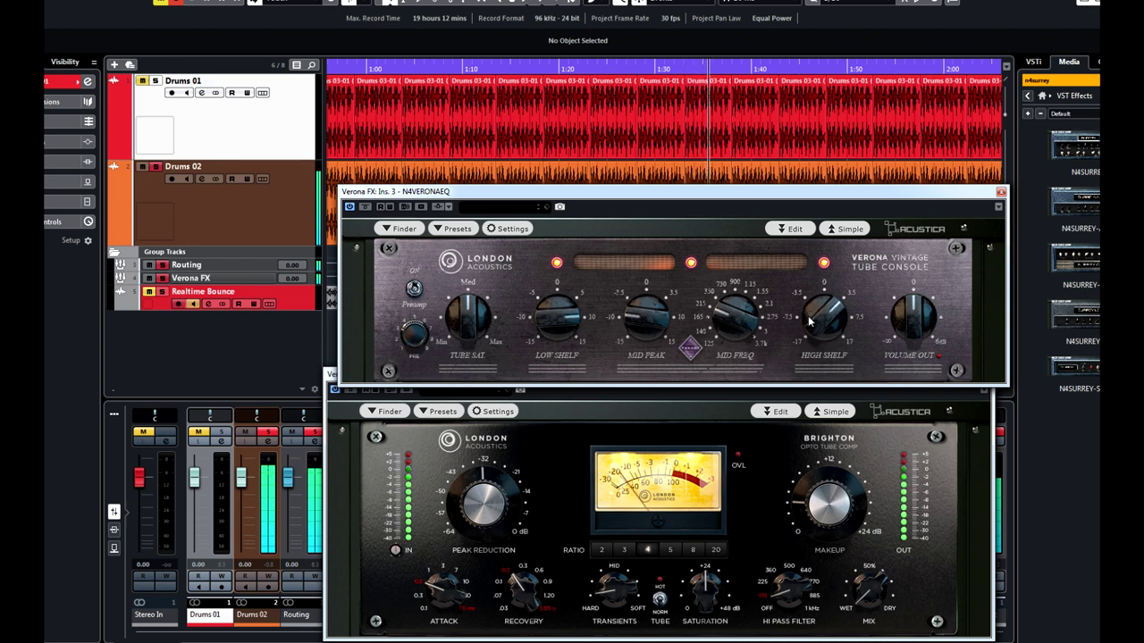
- With the Brighton compressor bypassed, readjust Verona's high shelf and compare Drums 02 with the EQ bypassed and active
left_click(797, 586)
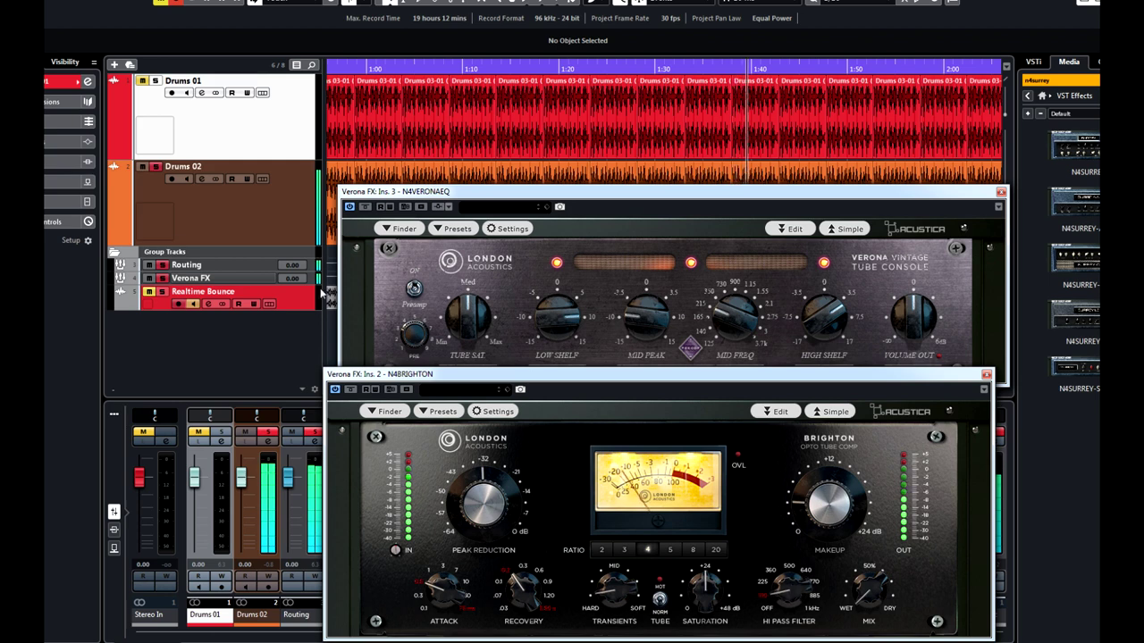
left_click(828, 308)
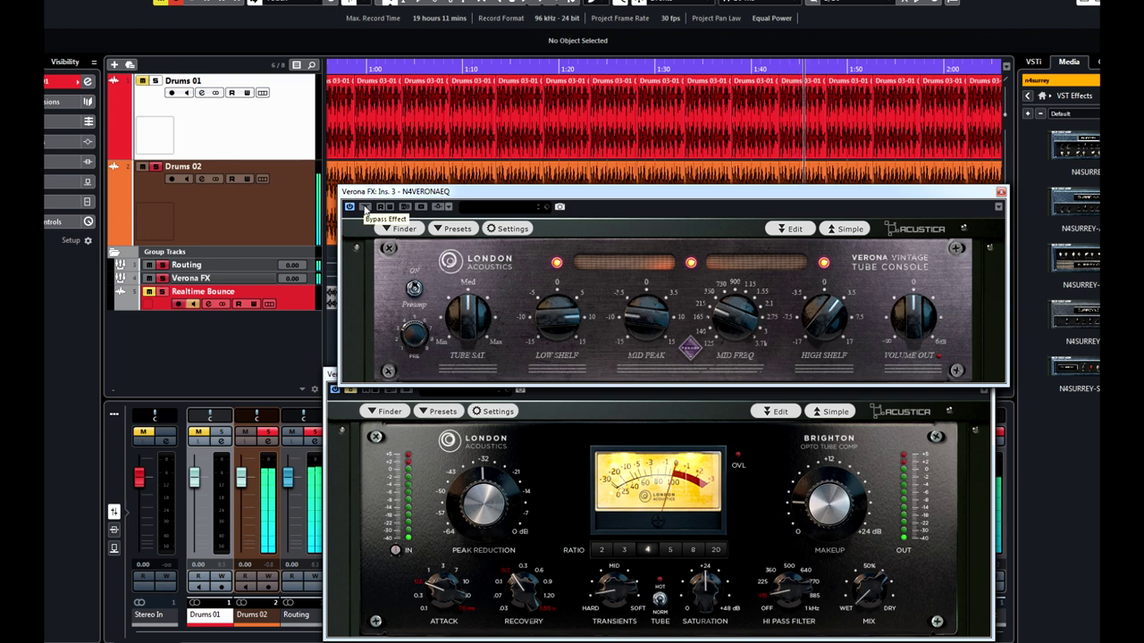
left_click(364, 208)
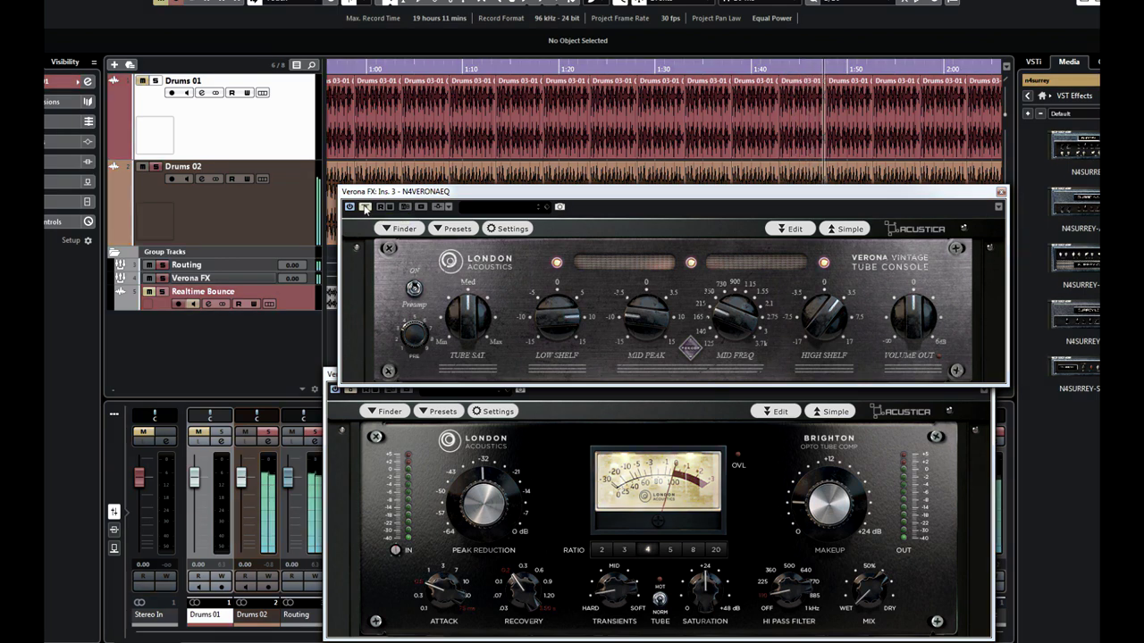
left_click(364, 208)
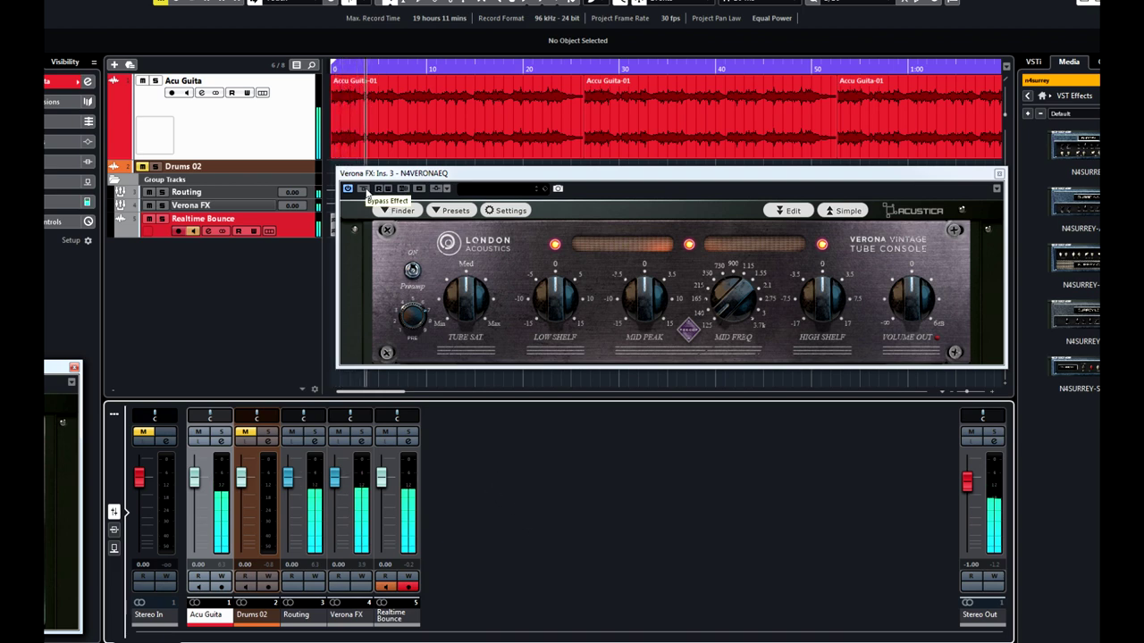
- Boost Verona's mid peak and high shelf and raise its mid frequency on the acoustic guitar, comparing the bypassed and active sound
left_click(364, 189)
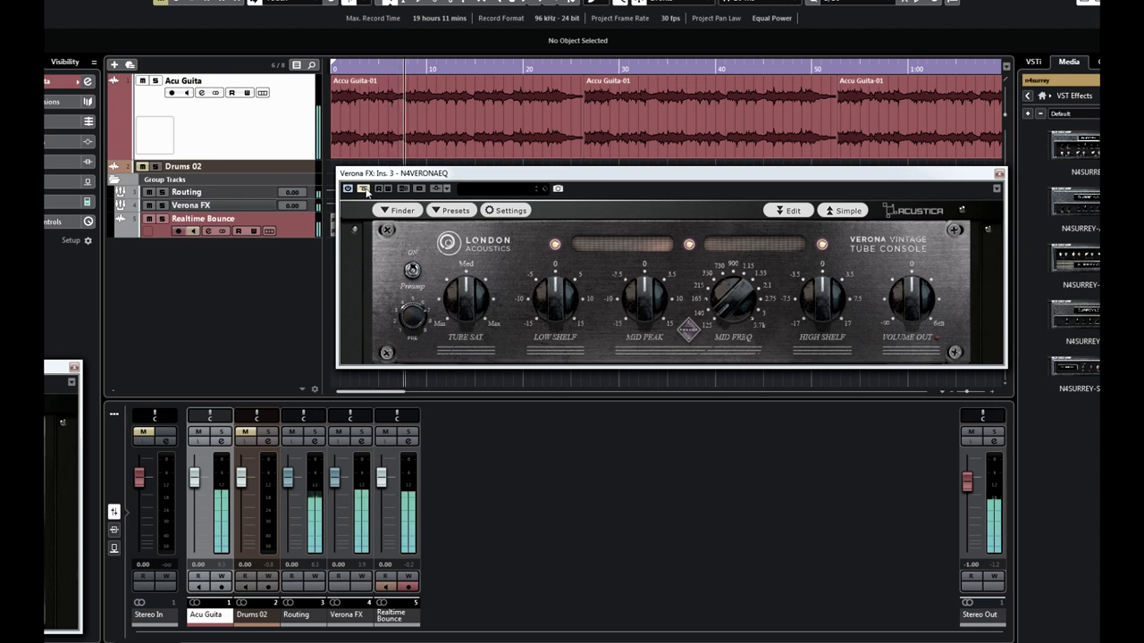
left_click(364, 189)
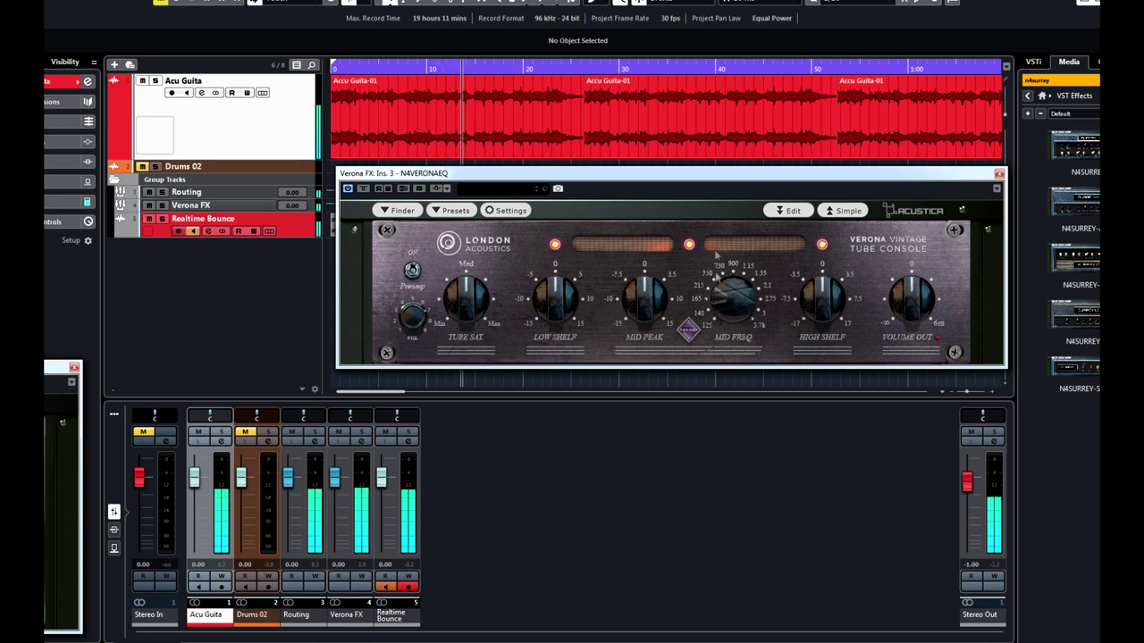
scroll(649, 298, "up", 3)
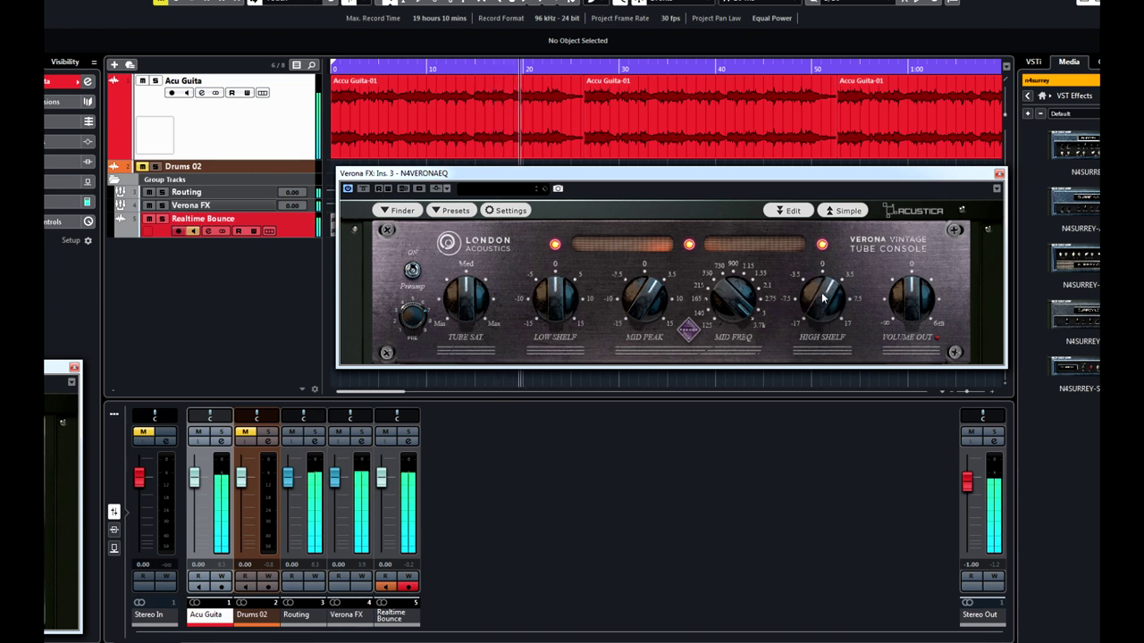
scroll(820, 292, "up", 2)
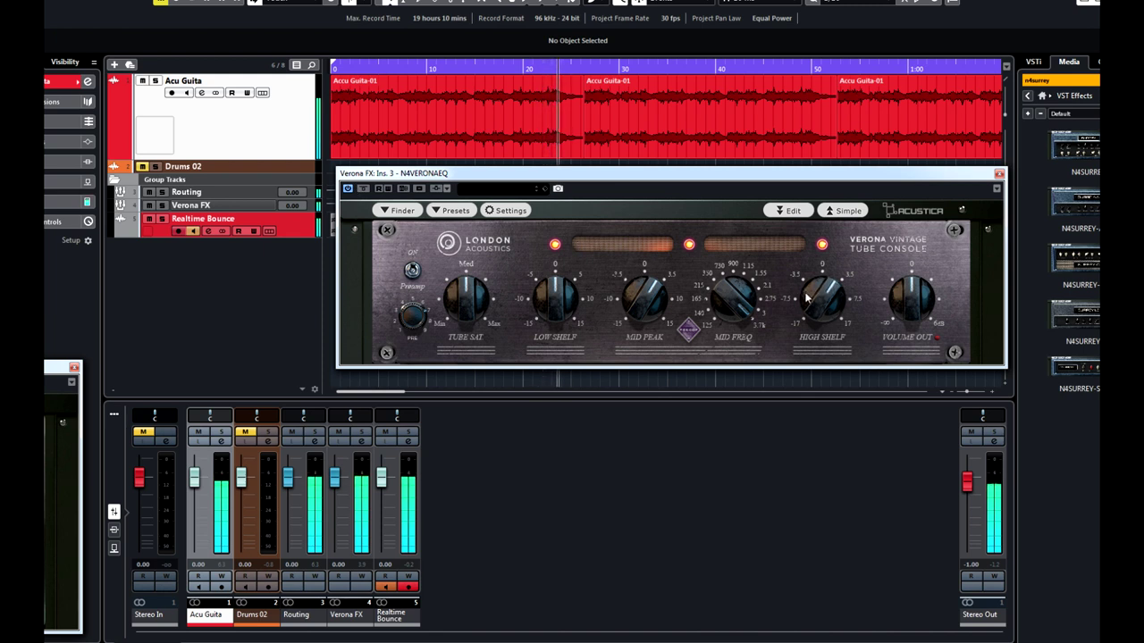
left_click(365, 191)
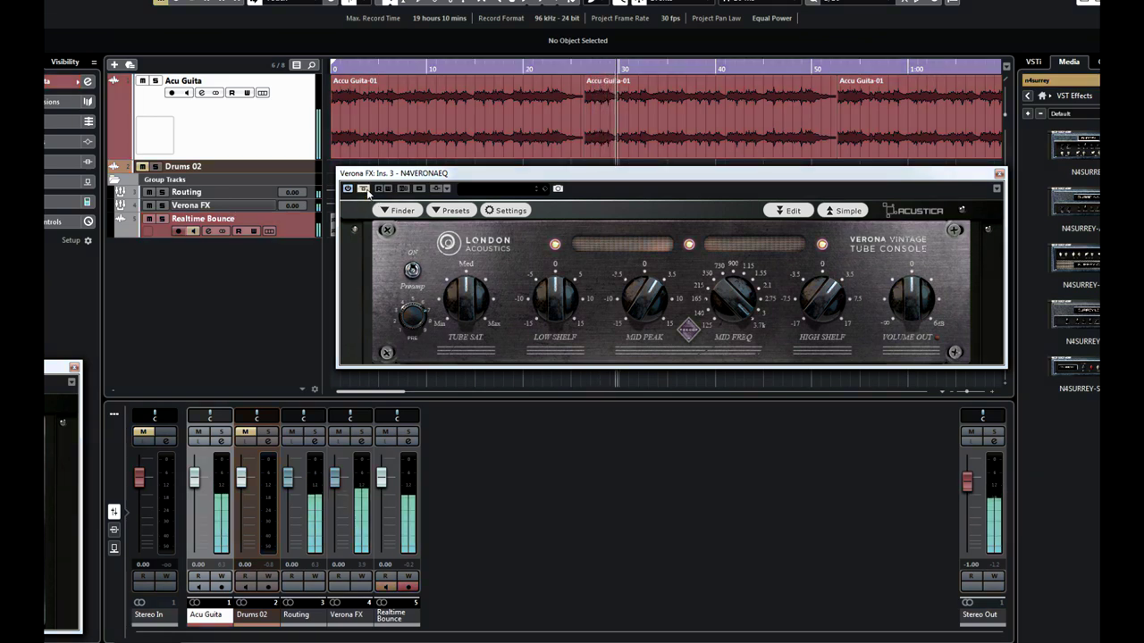
left_click(366, 191)
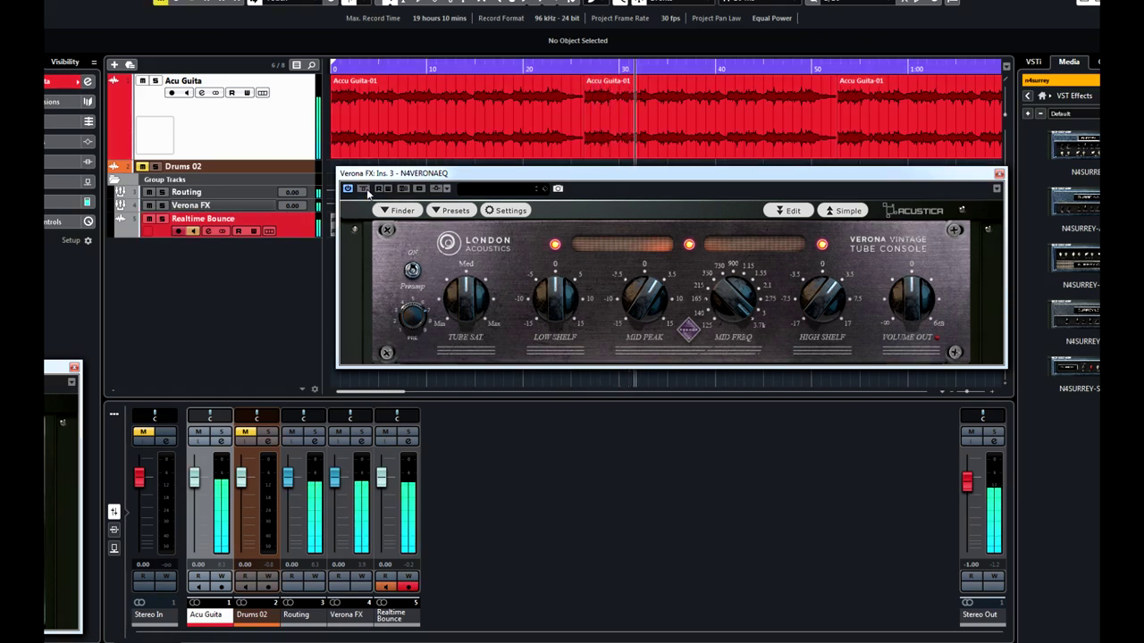
- Audition Verona's preamp on the acoustic guitar and compare the track with the EQ bypassed and active
left_click(413, 330)
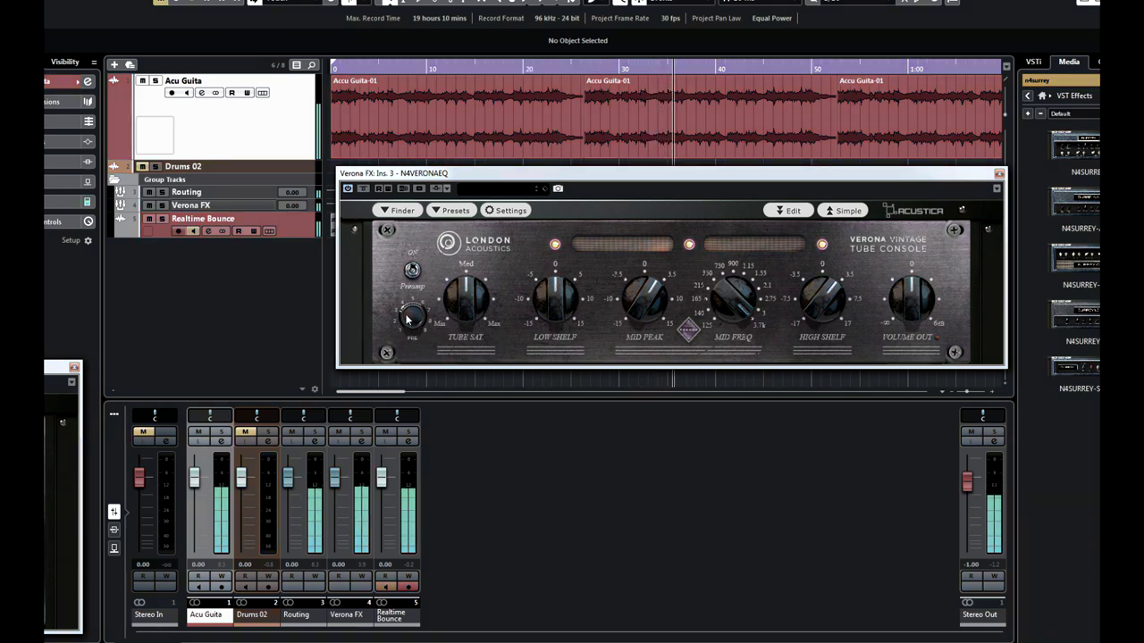
left_click(407, 318)
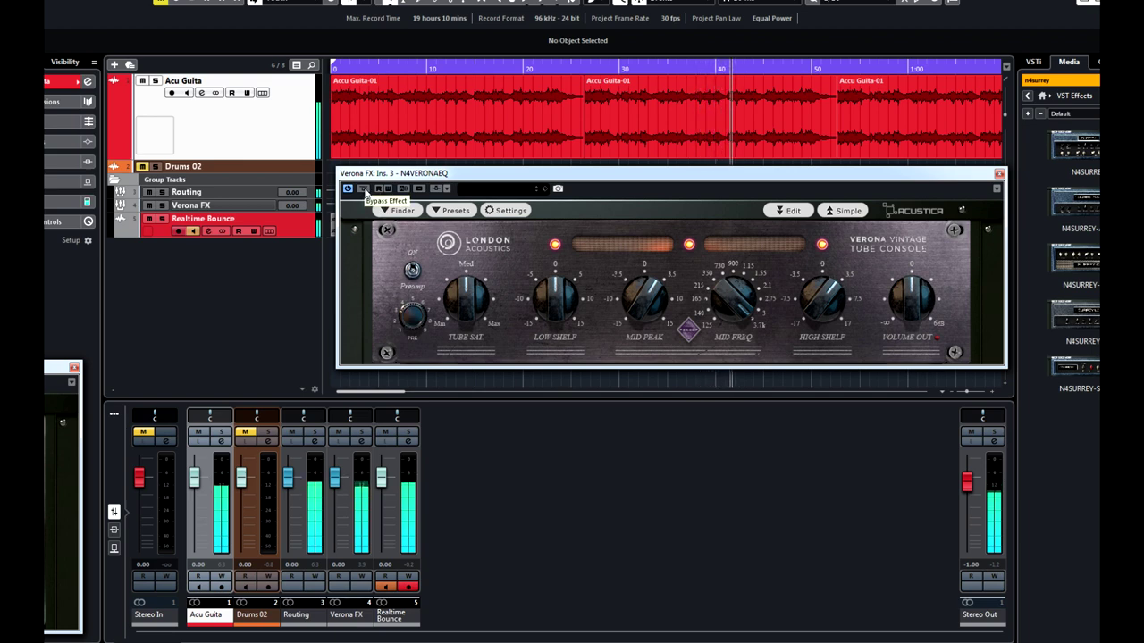
left_click(364, 189)
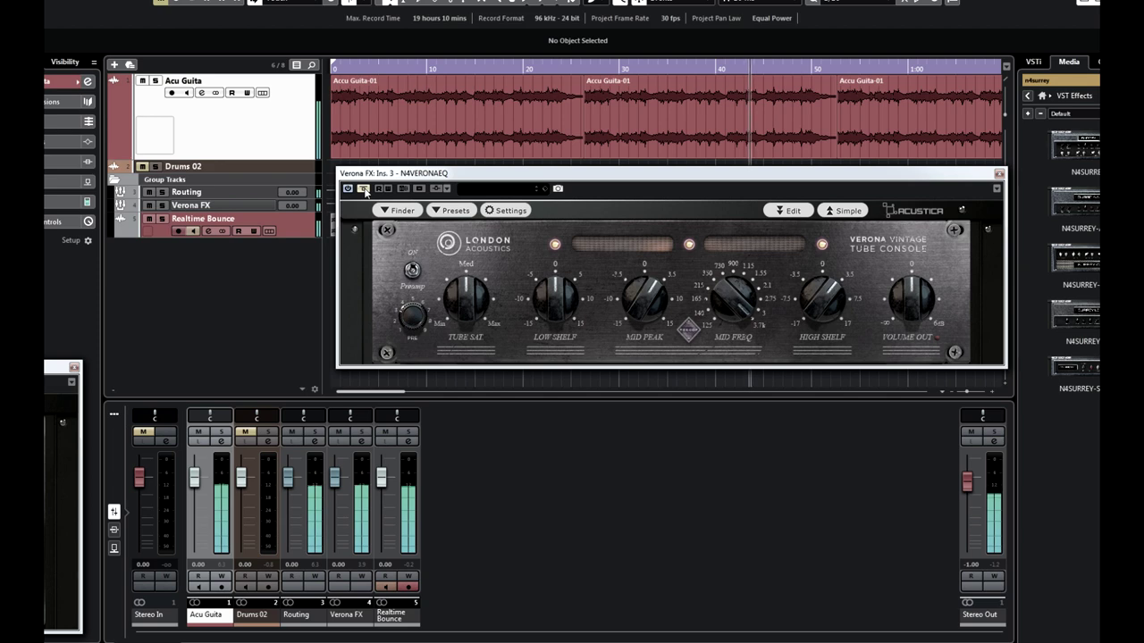
left_click(364, 190)
left_click(412, 268)
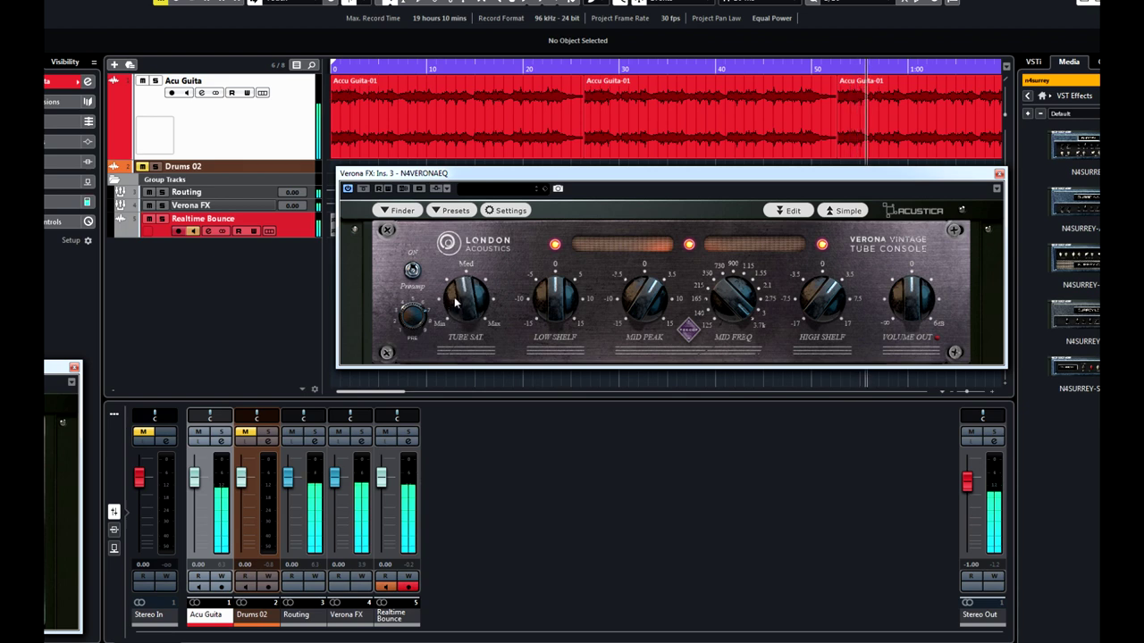
left_click(364, 188)
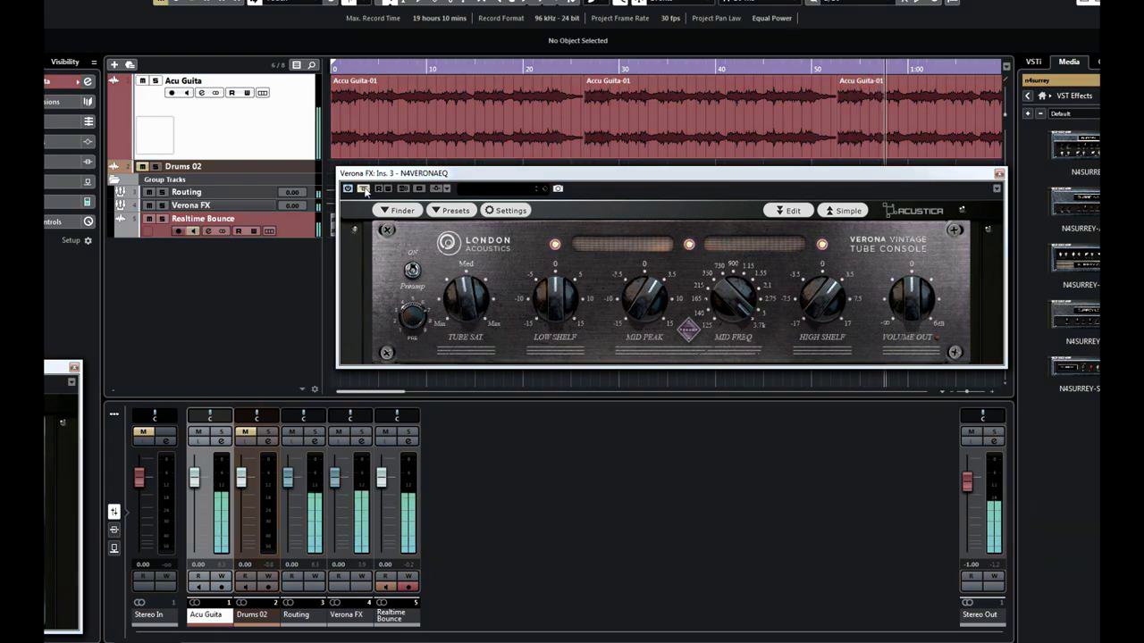
left_click(364, 189)
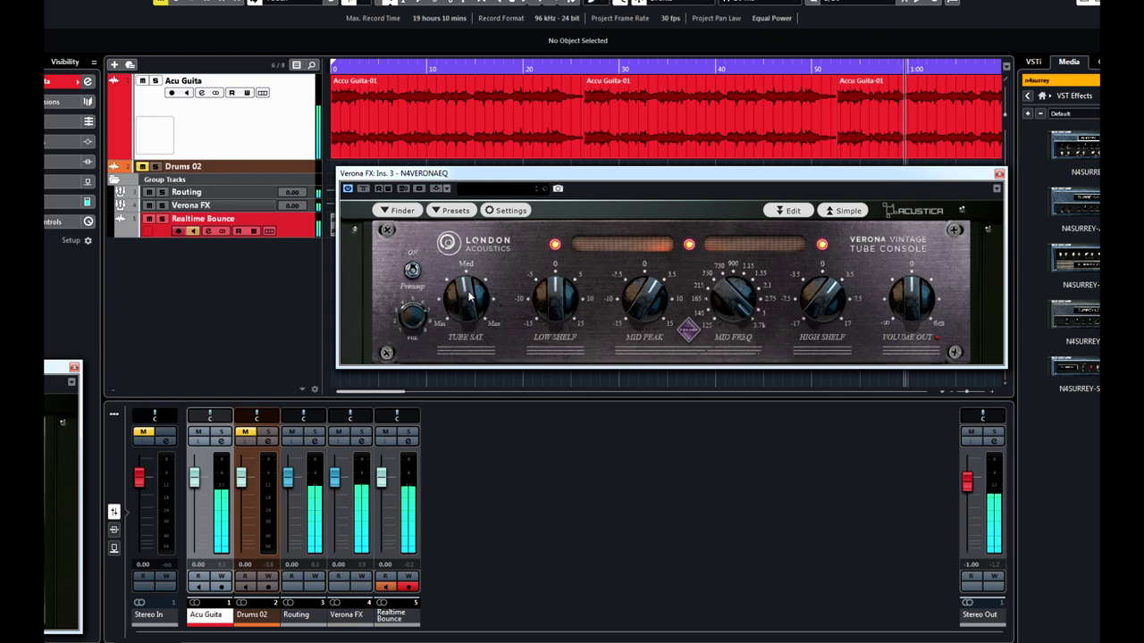
- Place the Brighton compressor window below Verona and compare the acoustic guitar with the Verona EQ bypassed and active
left_click_drag(56, 367, 927, 384)
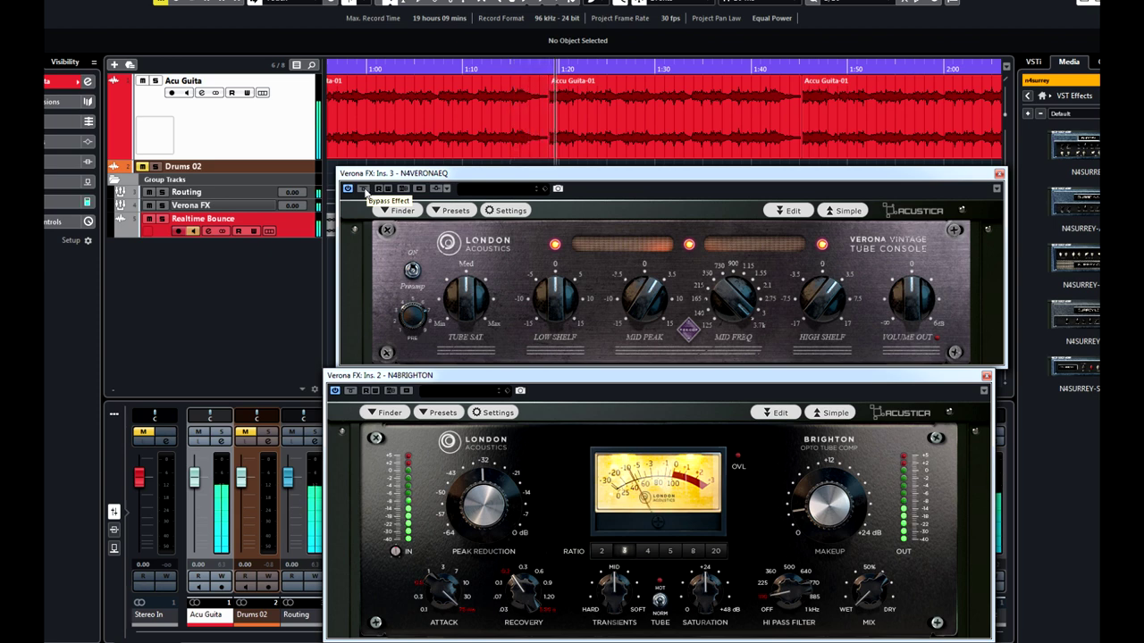
left_click(364, 190)
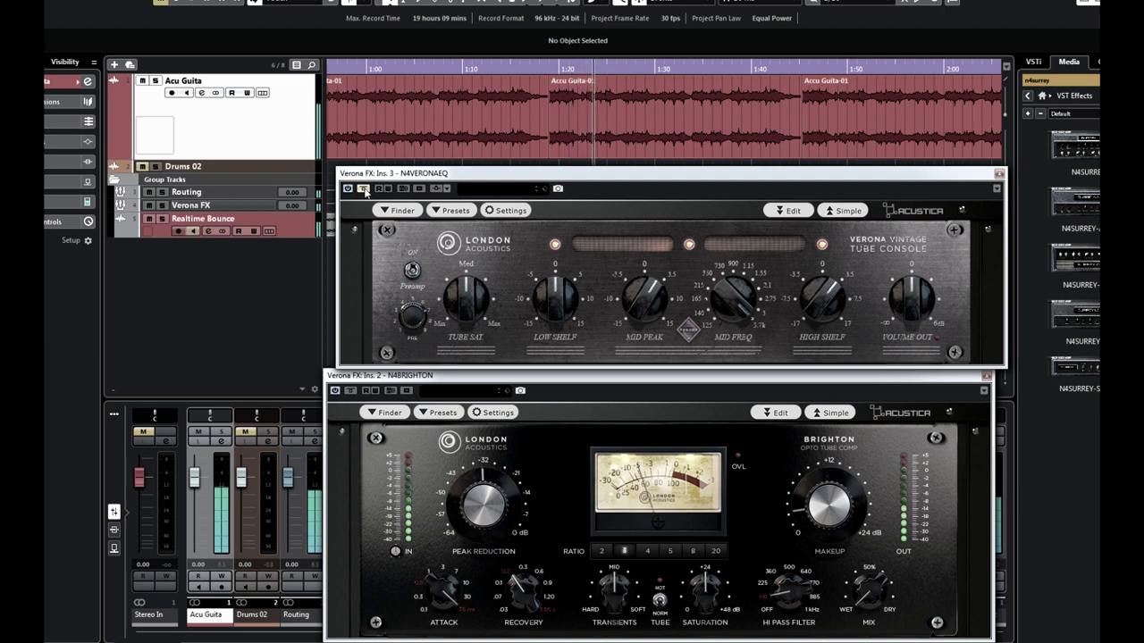
left_click(363, 190)
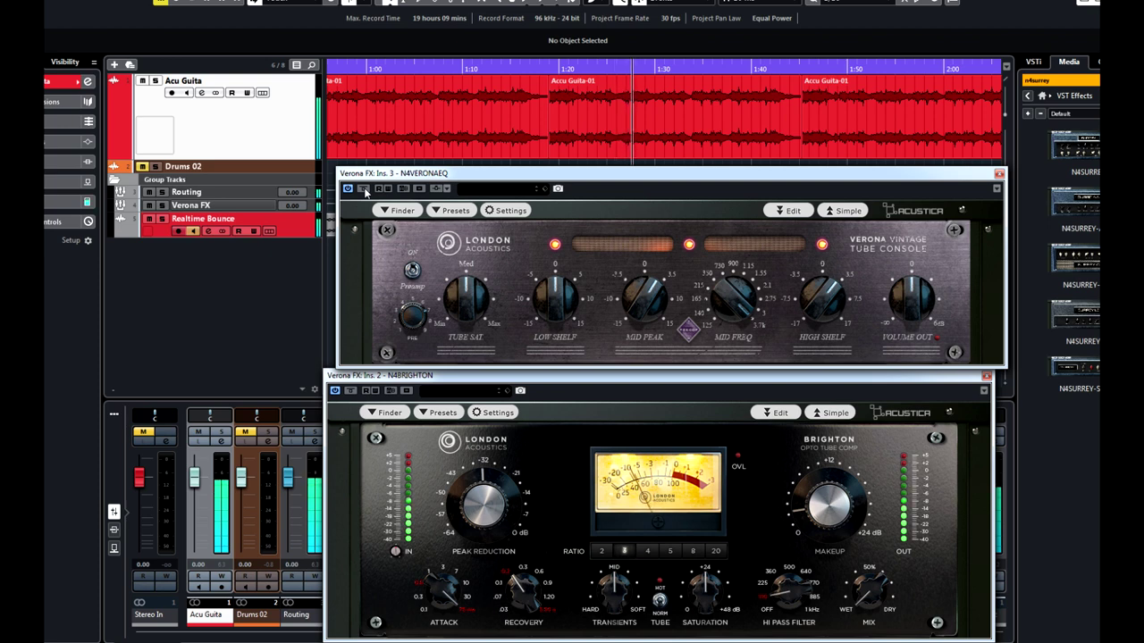
left_click(364, 189)
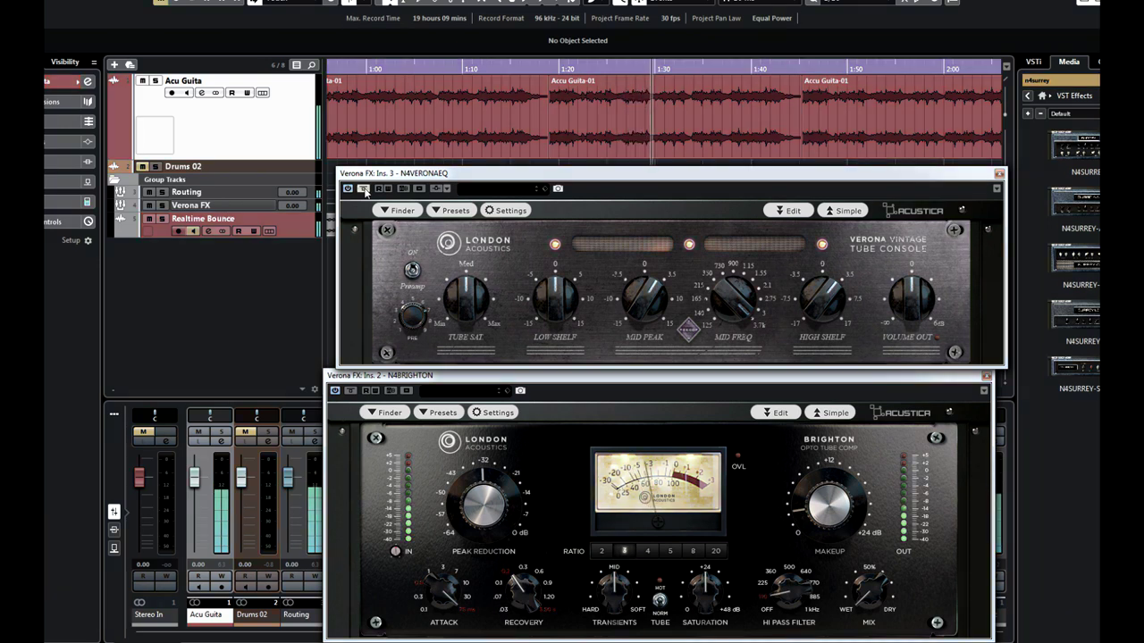
left_click(363, 189)
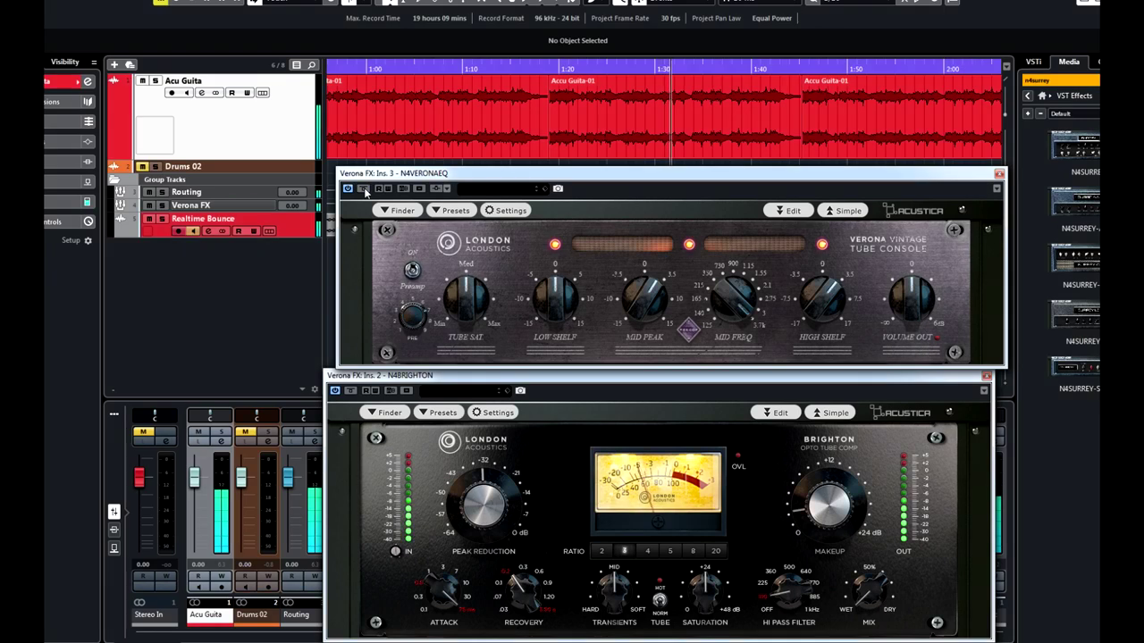
- Compare the acoustic guitar with Verona bypassed and active while Brighton is bypassed, and repeat the comparison with Brighton re-enabled
left_click(351, 392)
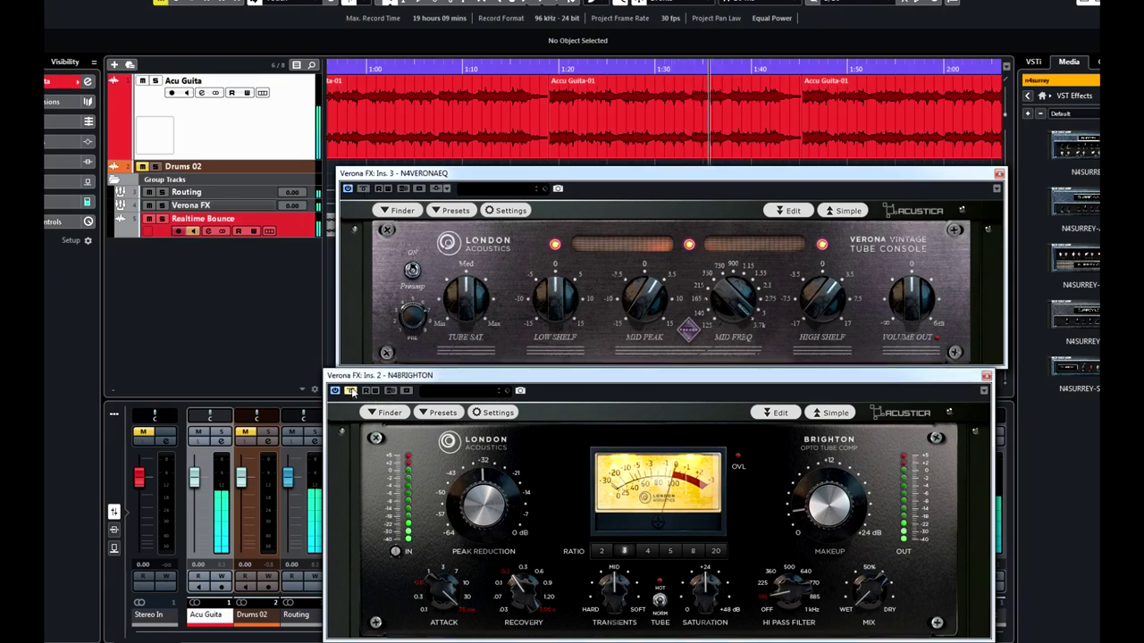
left_click(364, 190)
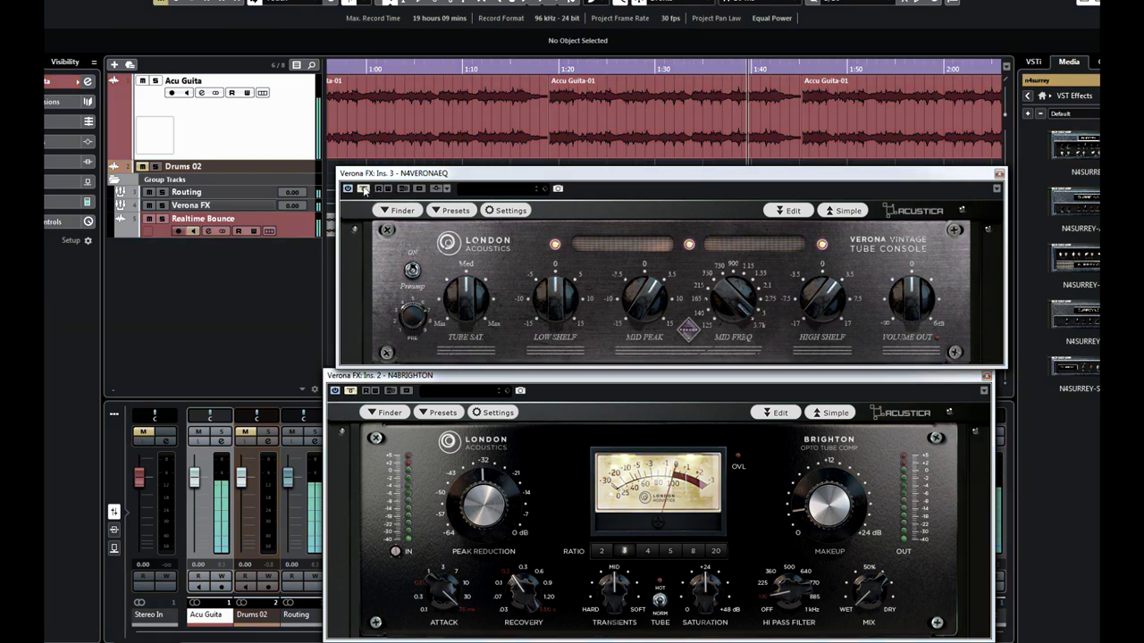
left_click(363, 189)
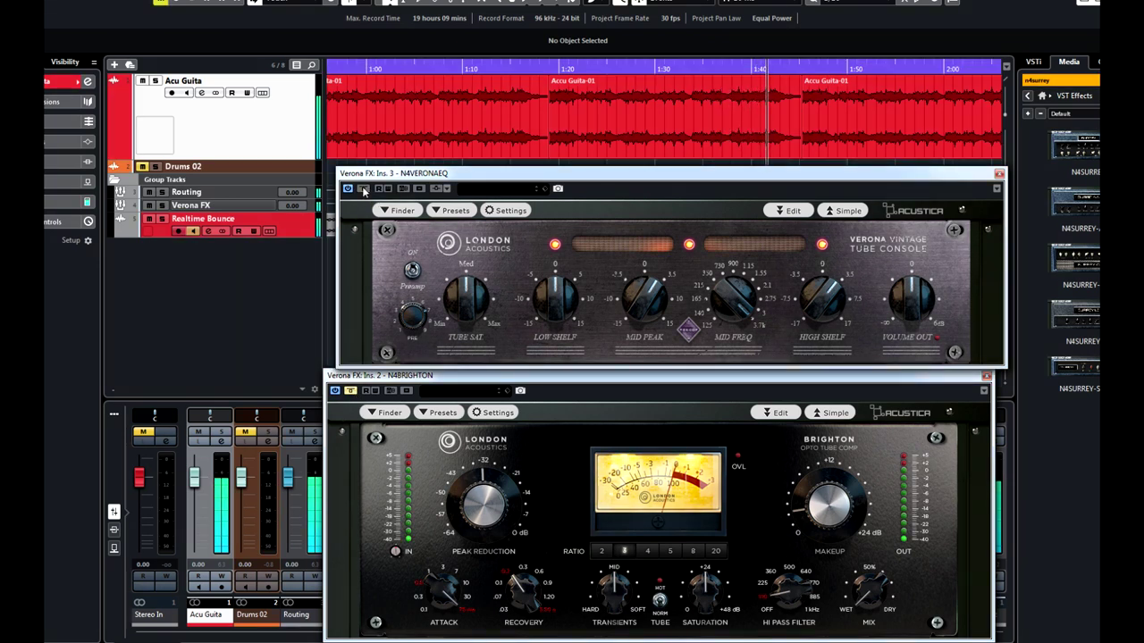
left_click(349, 394)
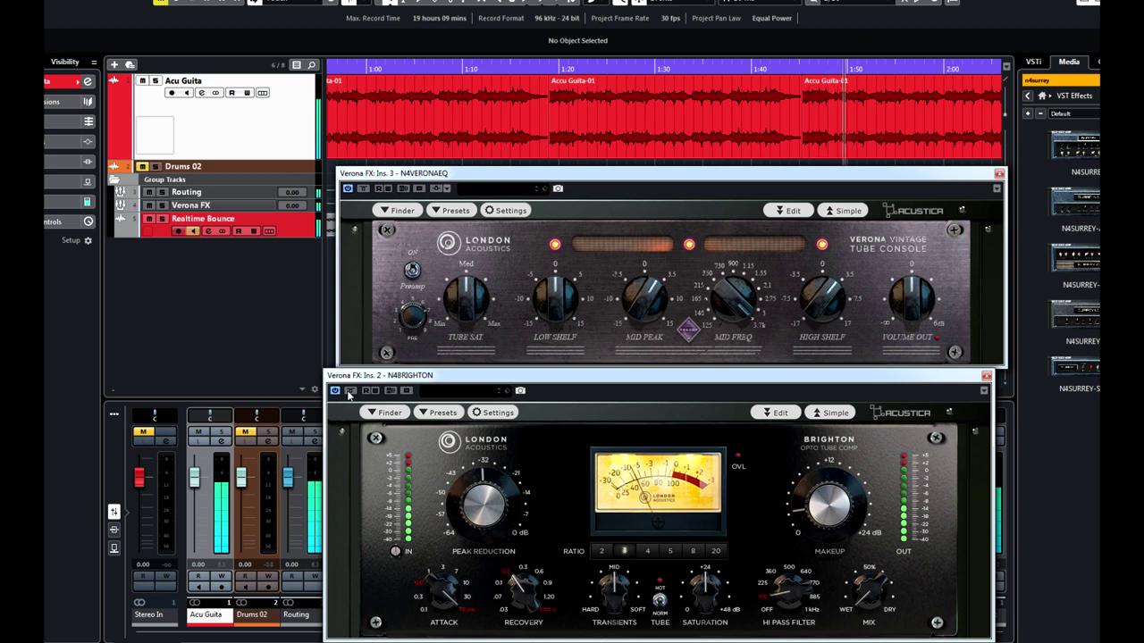
left_click(367, 192)
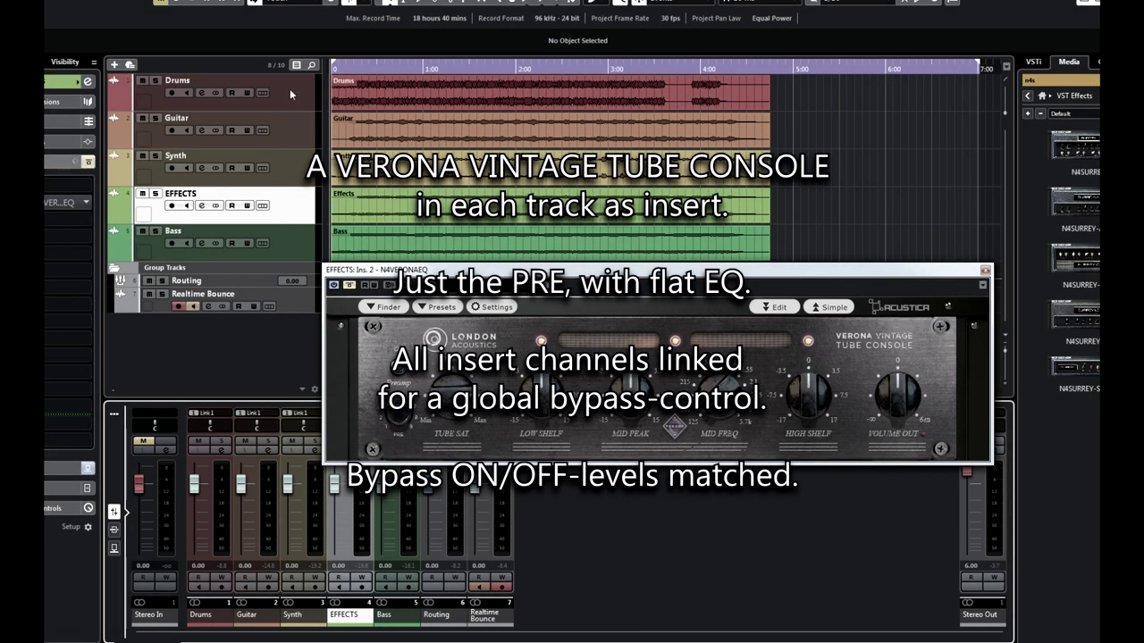
- Play the full mix and repeatedly toggle the linked insert bypass to compare all tracks with and without Verona's preamp
key("space")
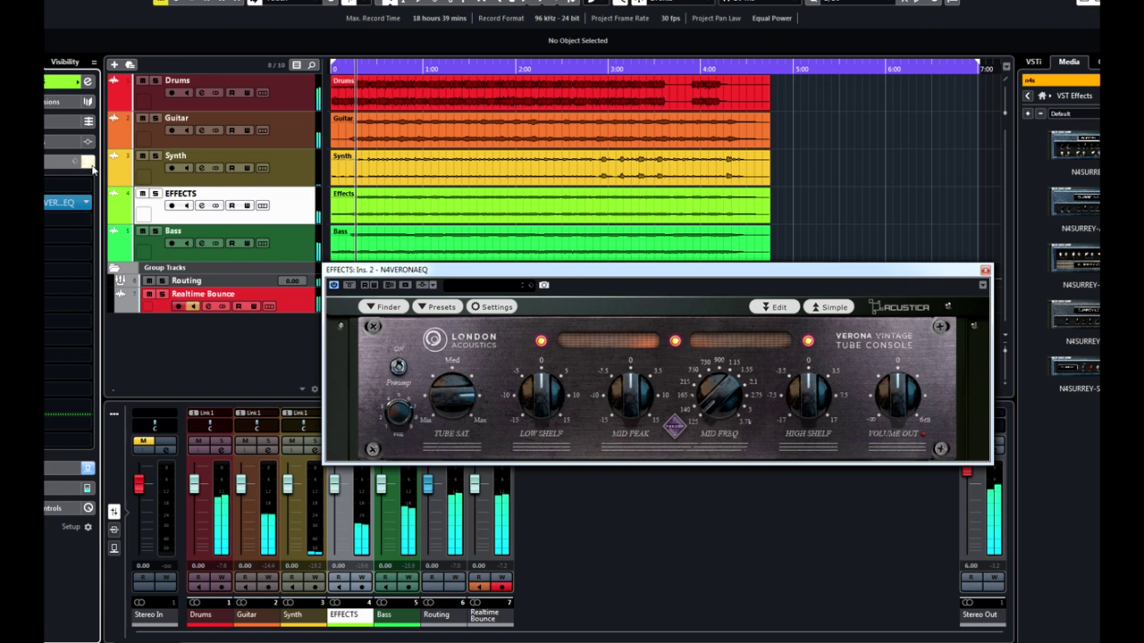
left_click(89, 163)
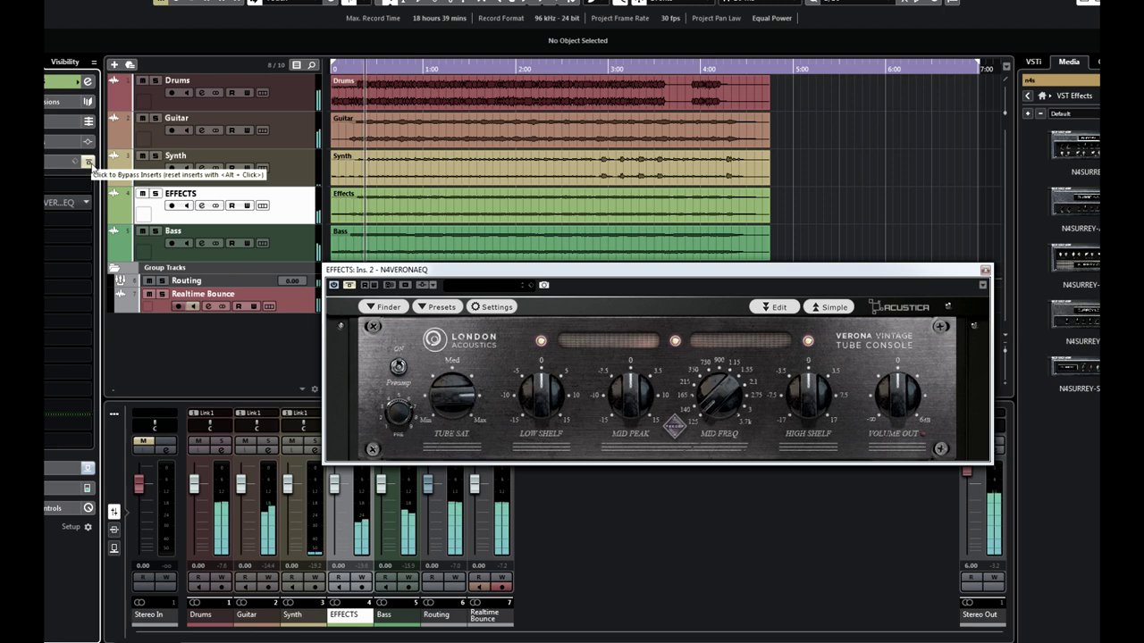
left_click(89, 162)
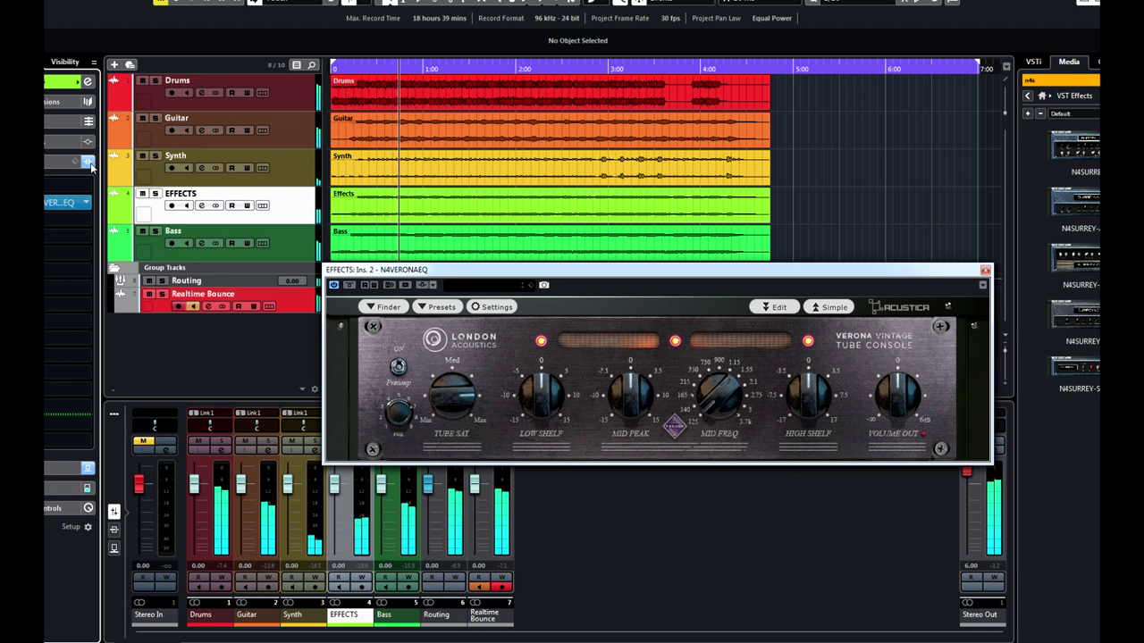
left_click(88, 162)
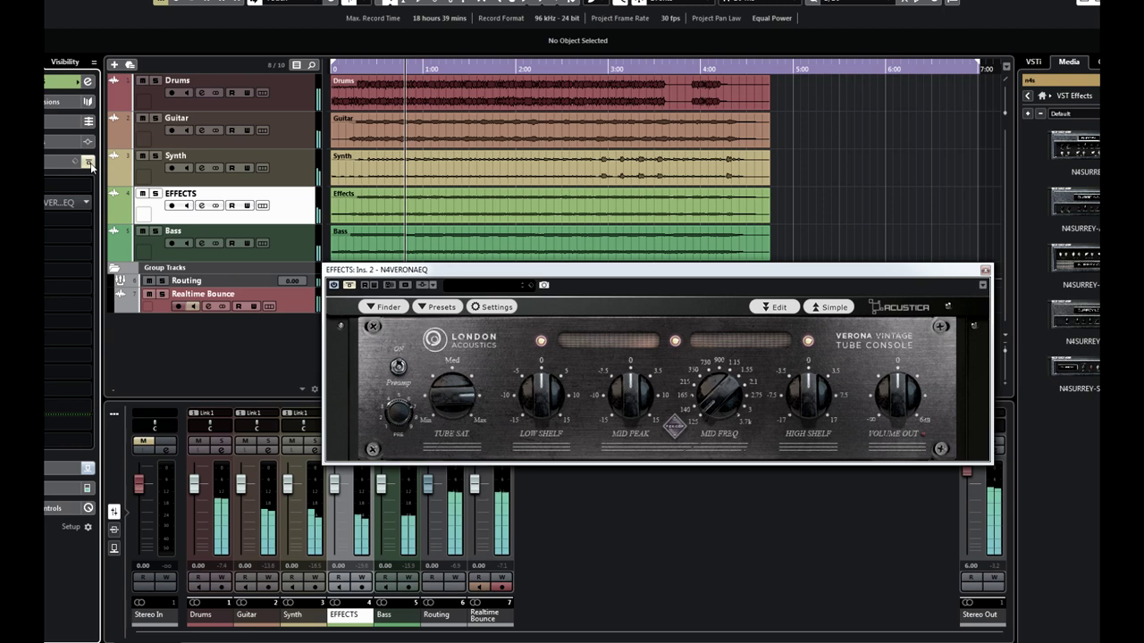
left_click(87, 163)
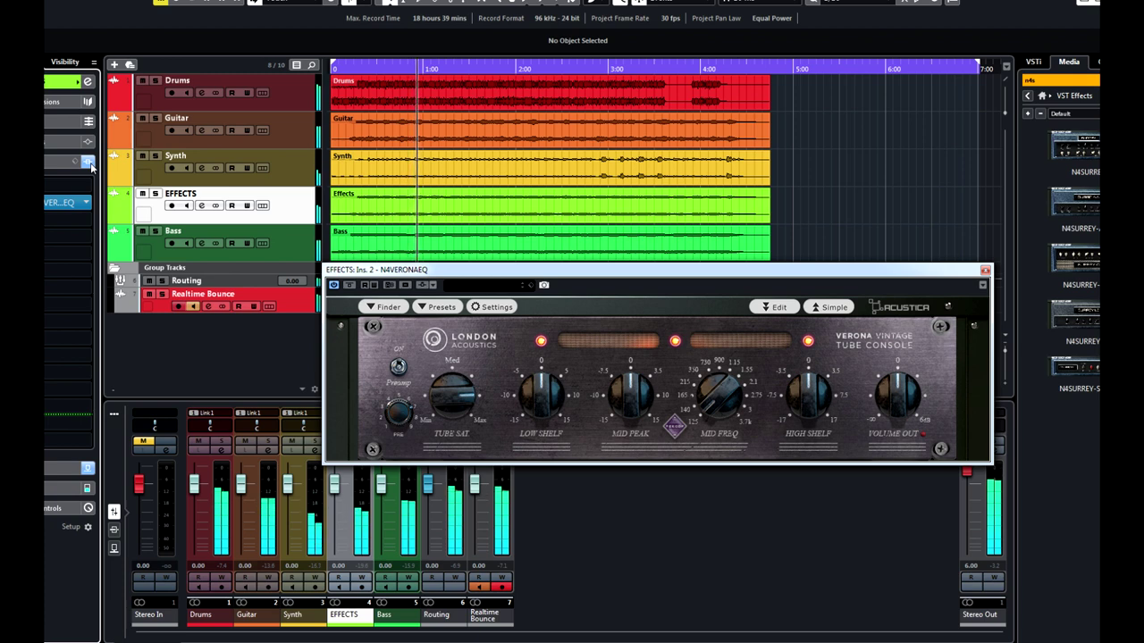
left_click(89, 163)
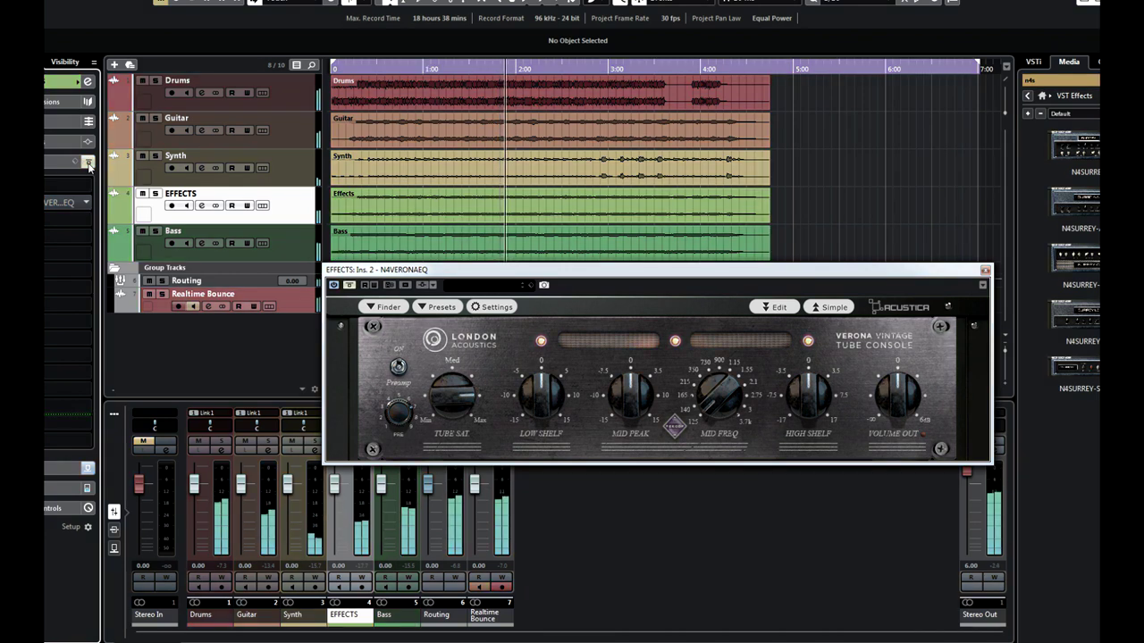
left_click(89, 164)
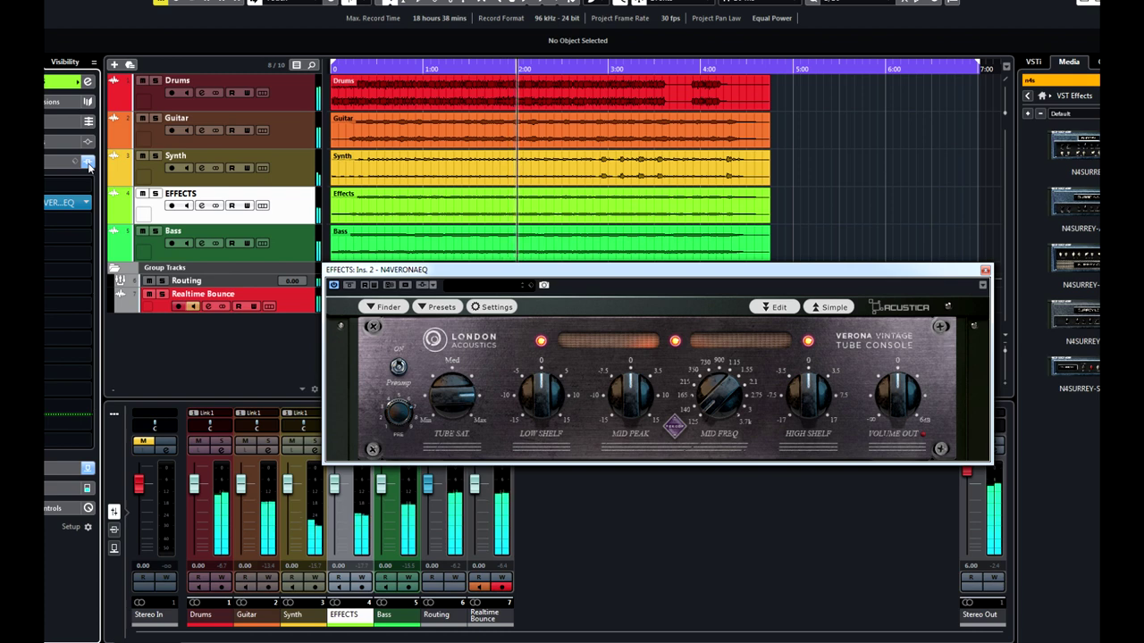
left_click(88, 162)
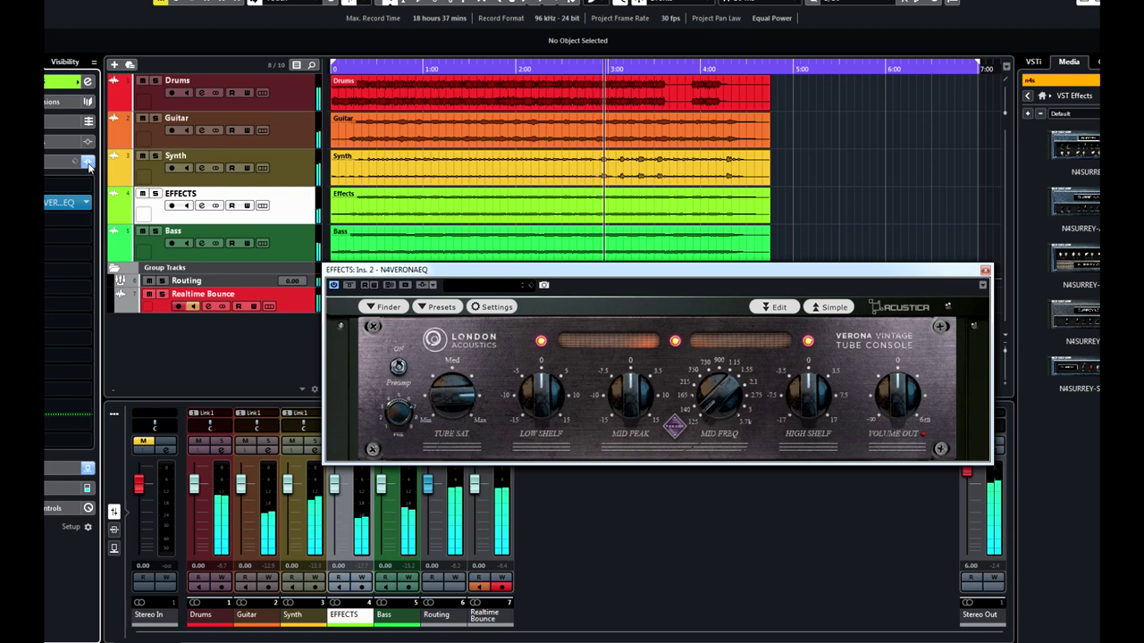
left_click(88, 163)
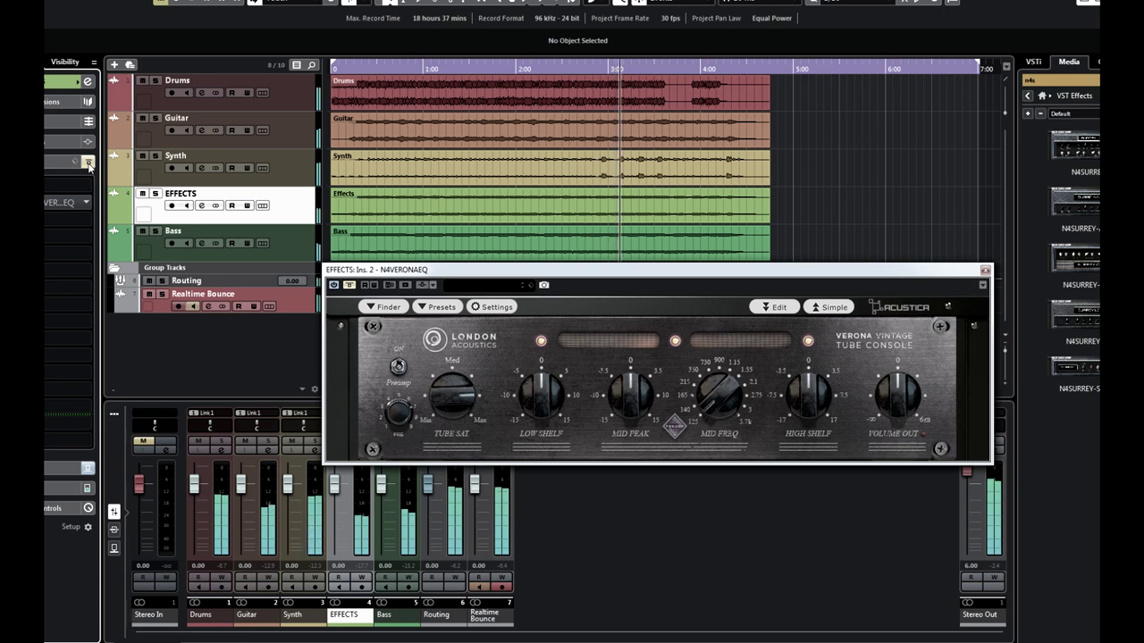
left_click(88, 163)
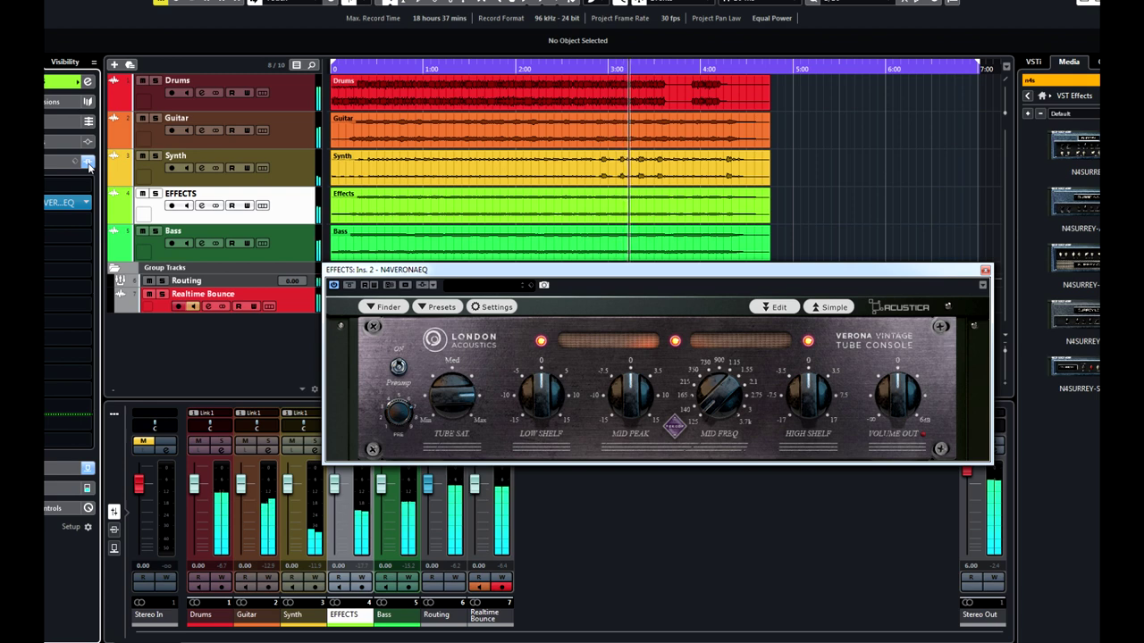
left_click(88, 162)
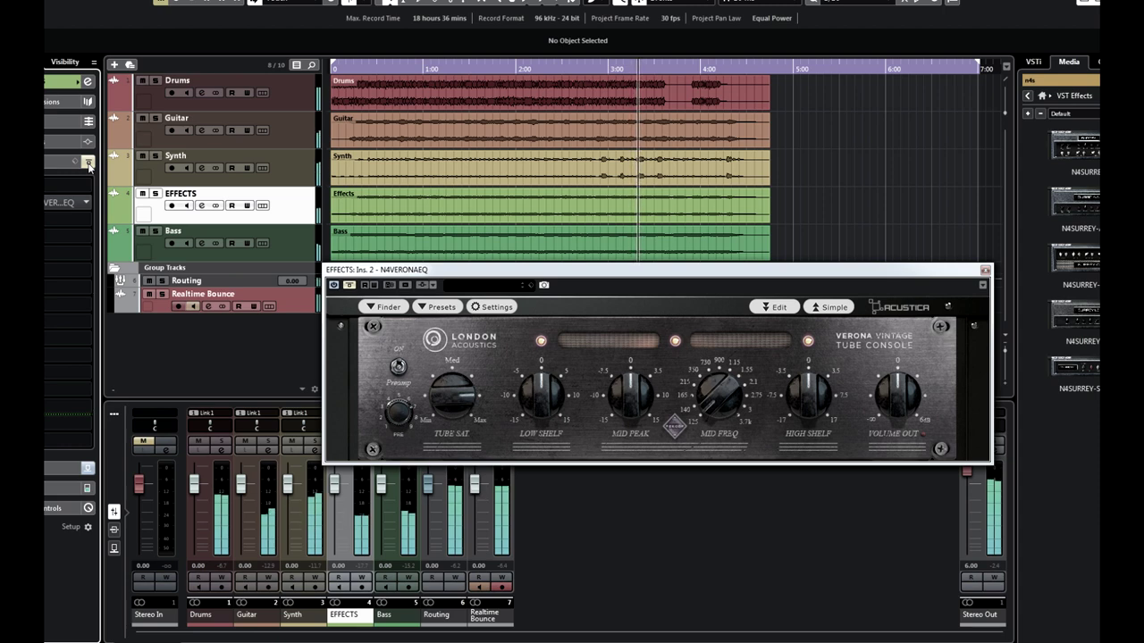
left_click(88, 163)
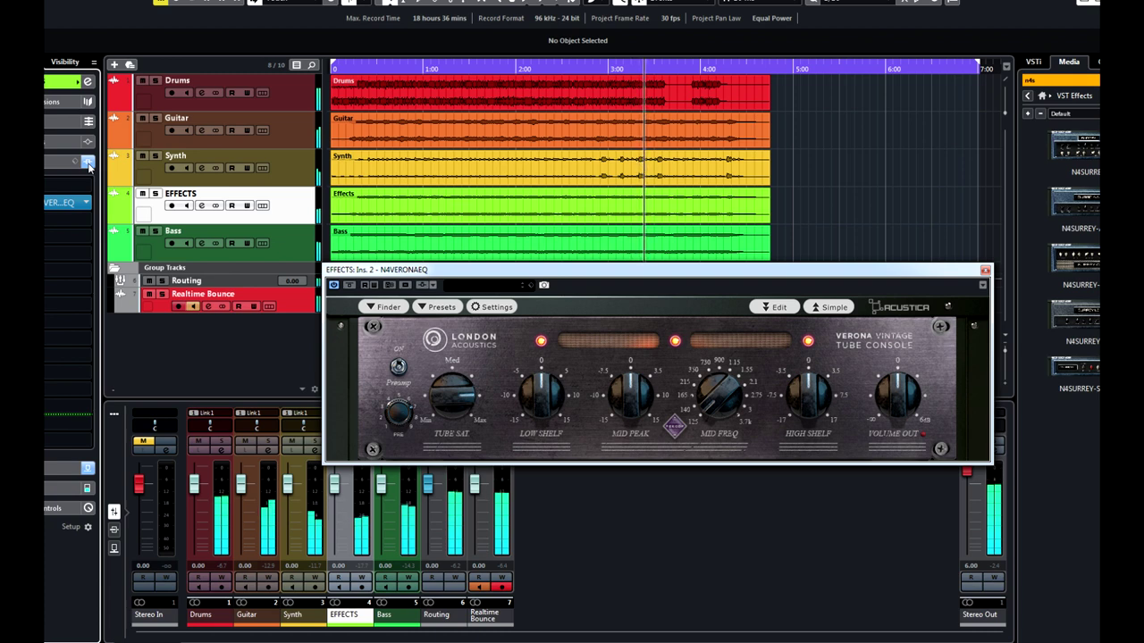
left_click(87, 163)
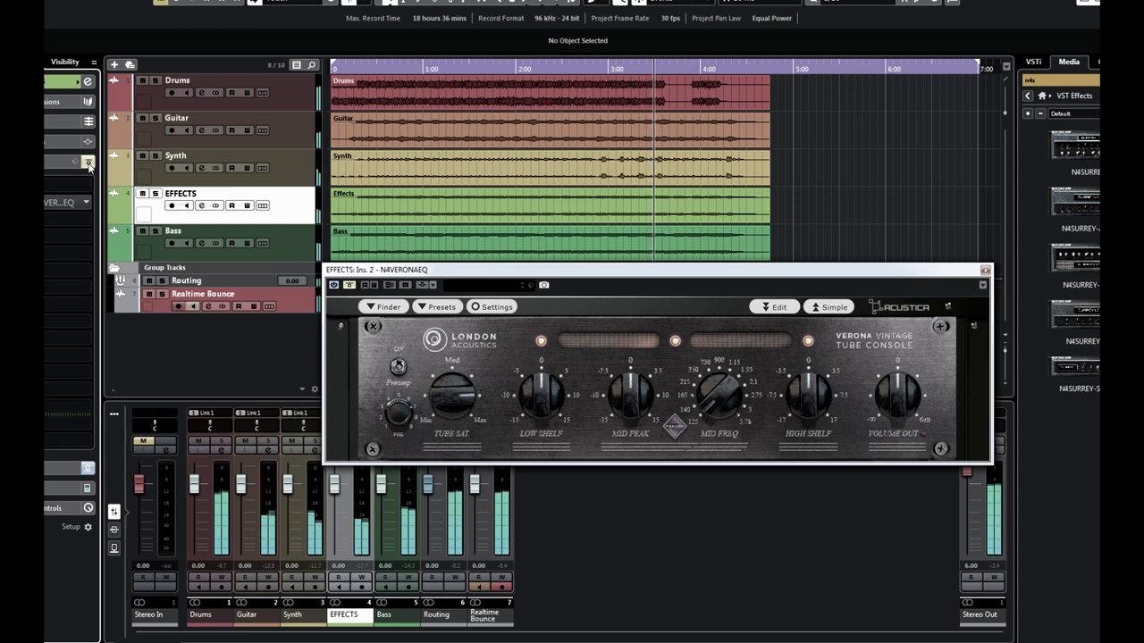
left_click(88, 162)
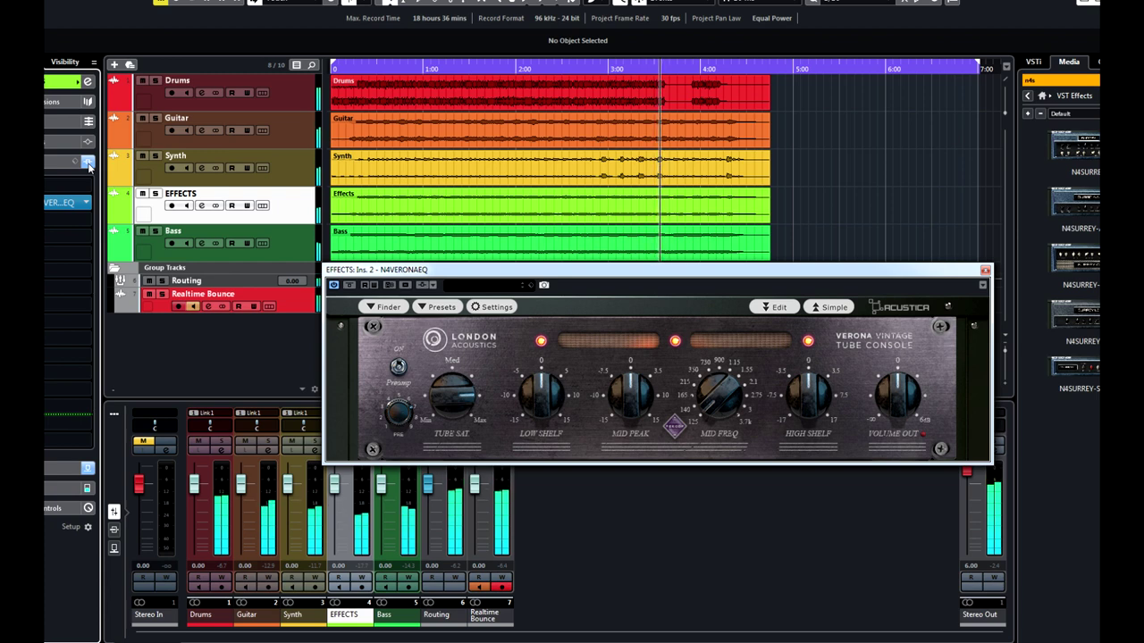
left_click(87, 163)
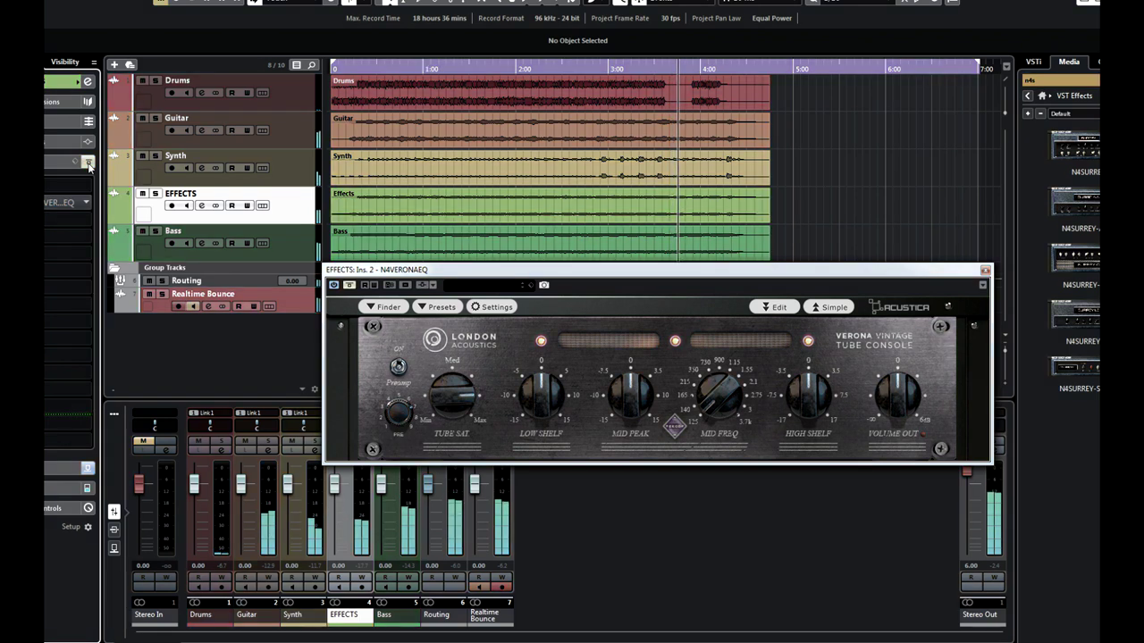
left_click(88, 163)
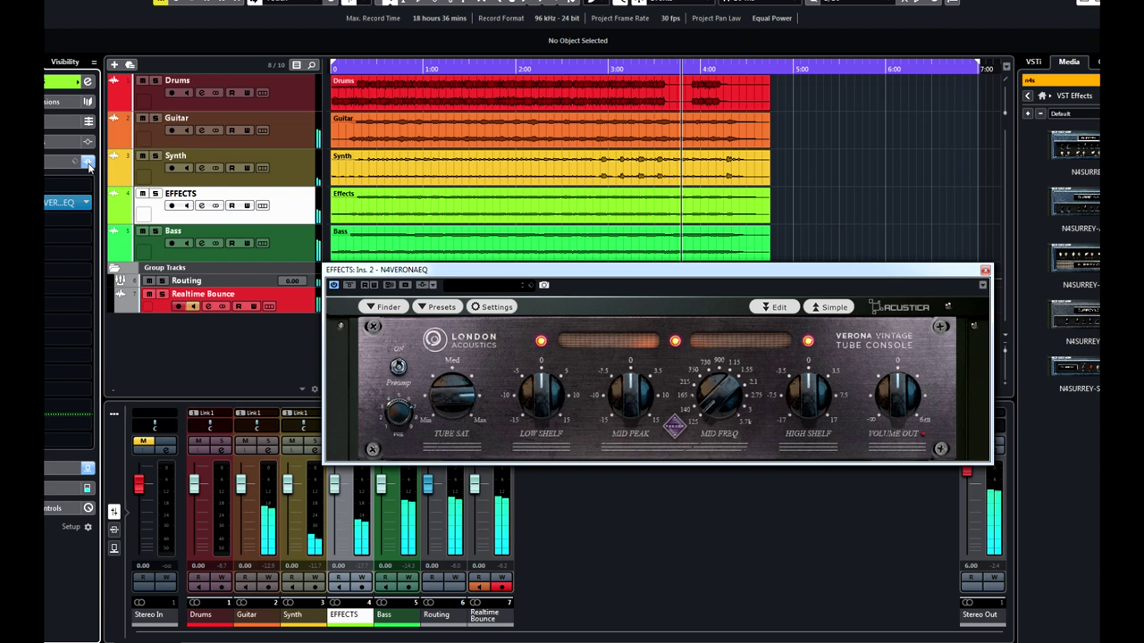